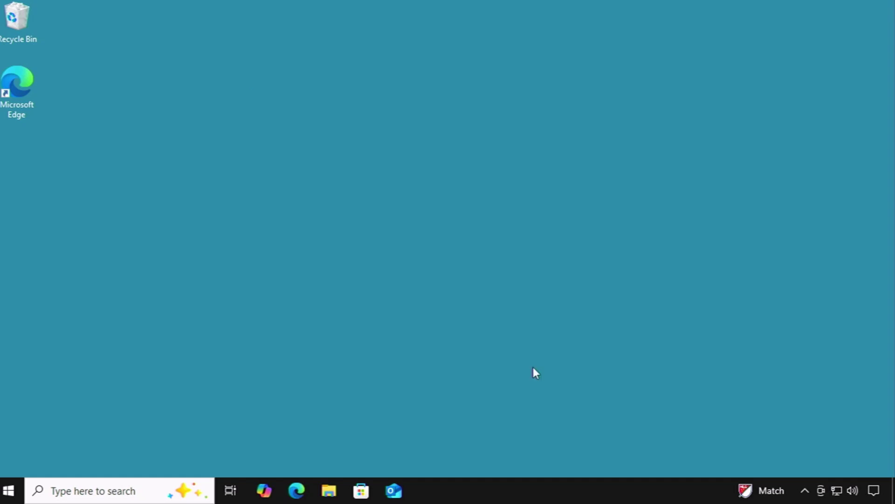
- Run PC Health Check's Windows 11 check, see TPM and processor fail, and dismiss the results
{"action": "left_click", "coordinate": [5, 496]}
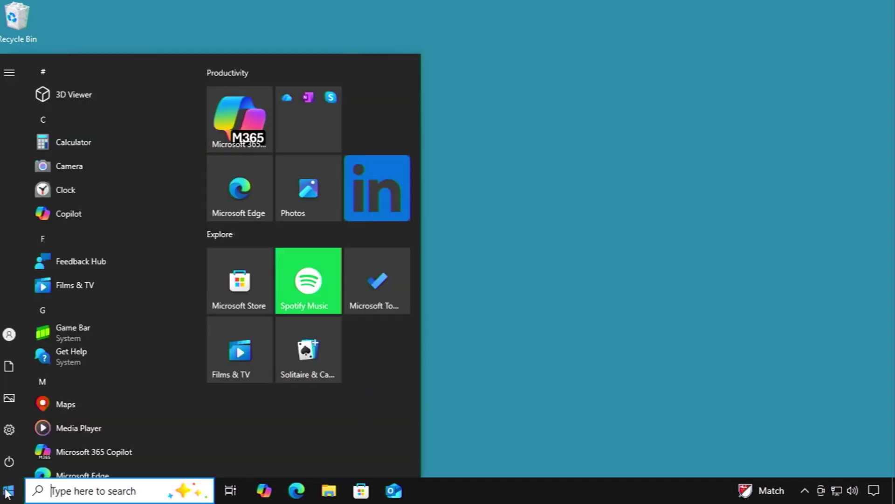
{"action": "type", "text": "p"}
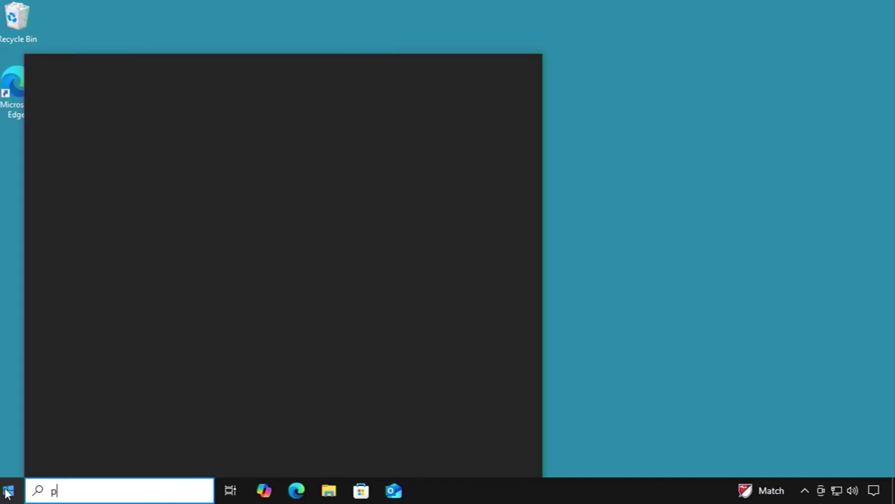
{"action": "type", "text": "c"}
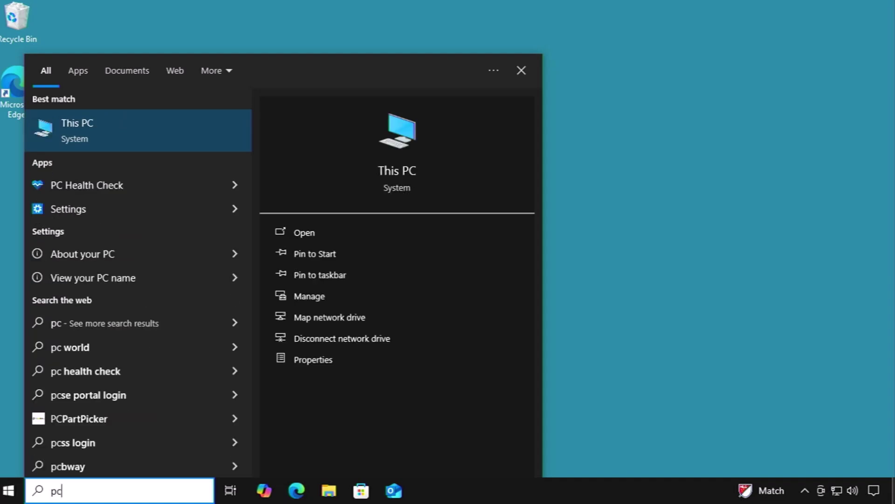
{"action": "key", "text": "Down"}
{"action": "key", "text": "Return"}
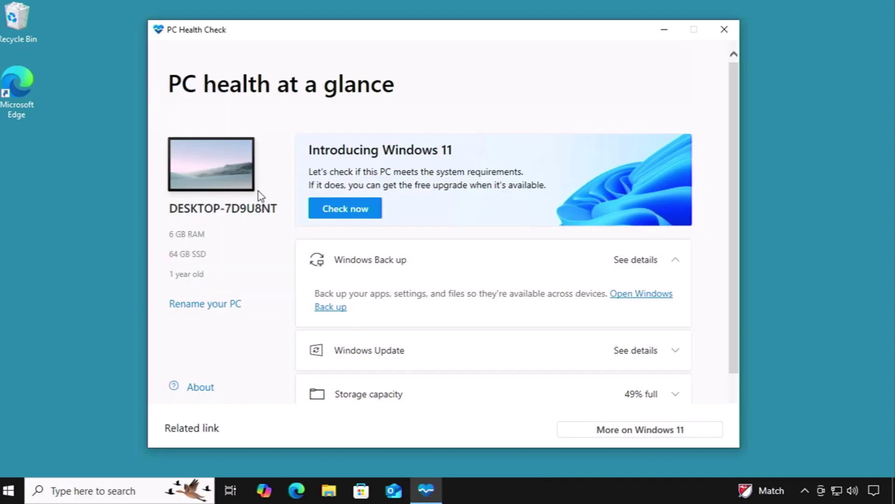
{"action": "left_click", "coordinate": [356, 218]}
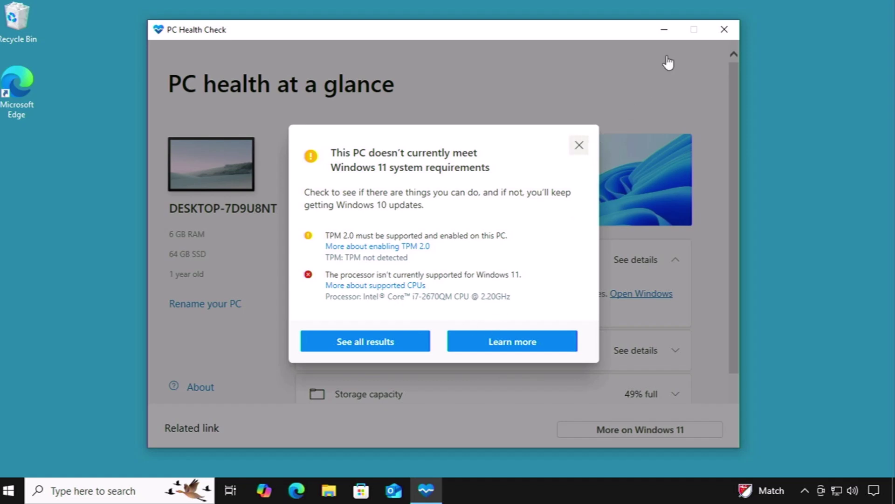
{"action": "left_click", "coordinate": [578, 145]}
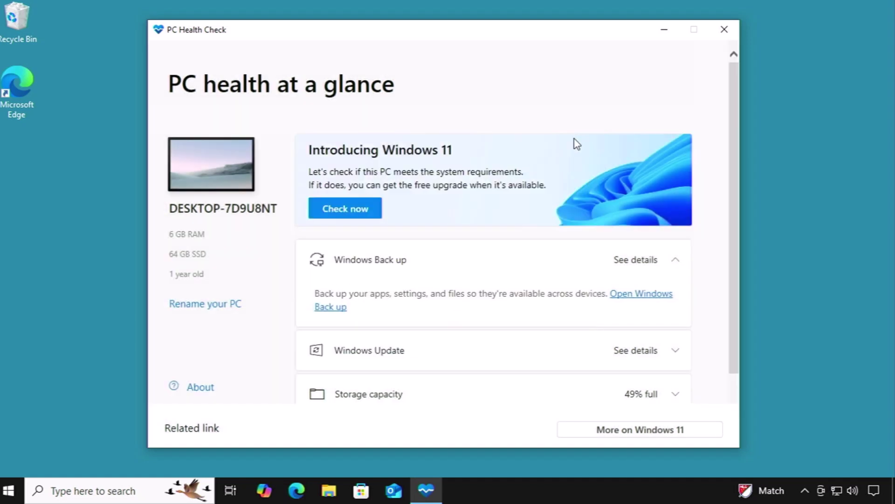
- Close PC Health Check and browse Edge to cwtek.co.uk/wd
{"action": "left_click", "coordinate": [726, 29]}
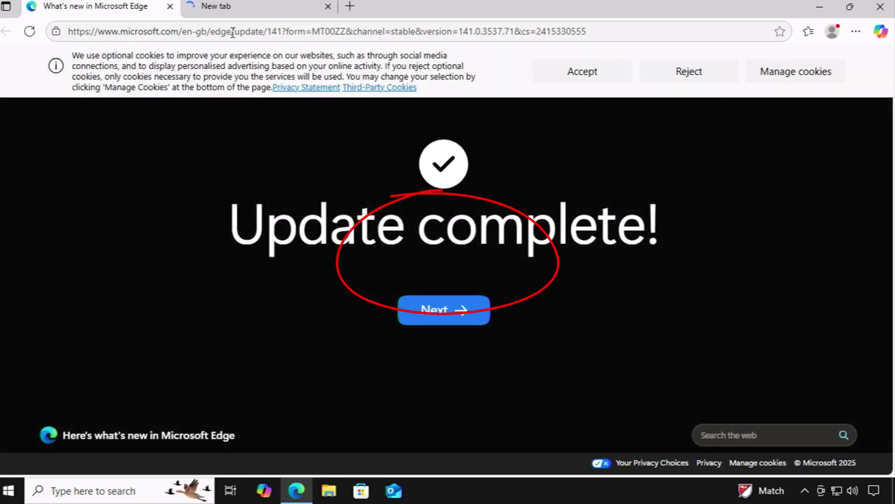
{"action": "left_click", "coordinate": [233, 33]}
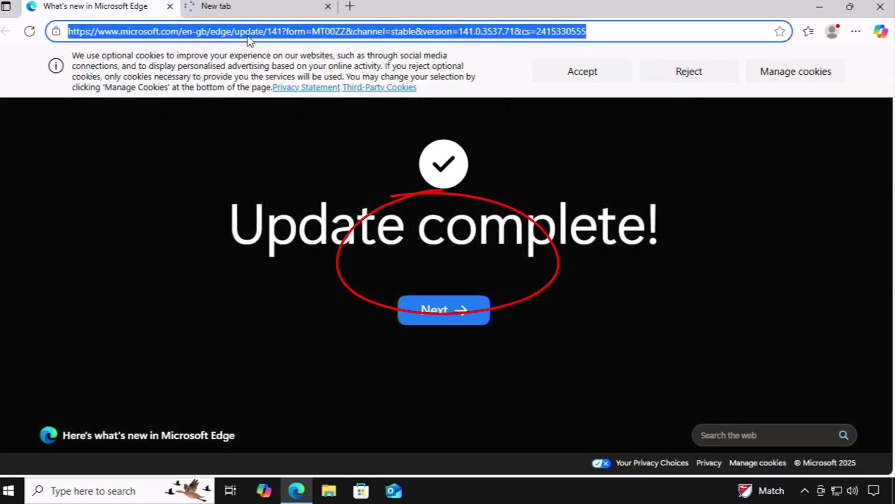
{"action": "key", "text": "BackSpace"}
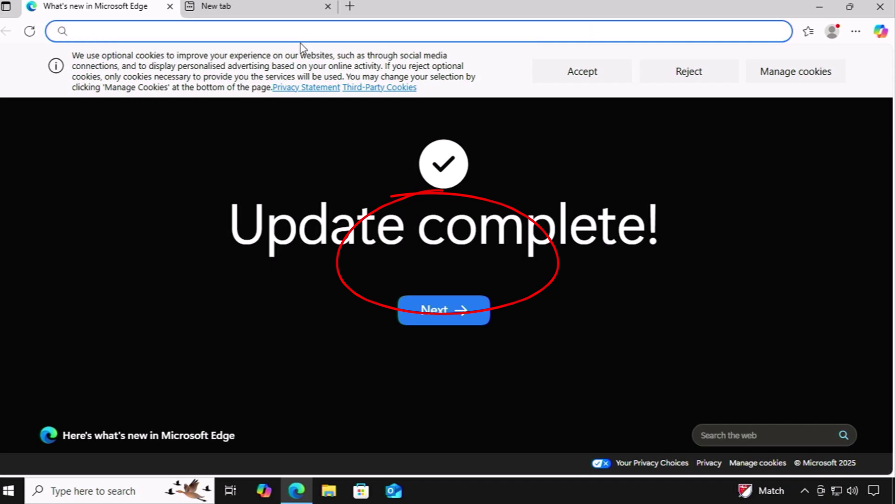
{"action": "type", "text": "cwt"}
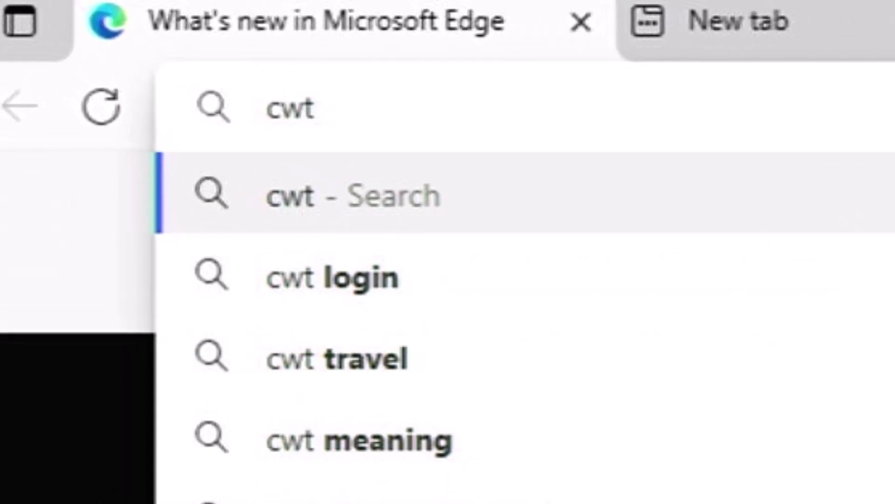
{"action": "type", "text": "ek"}
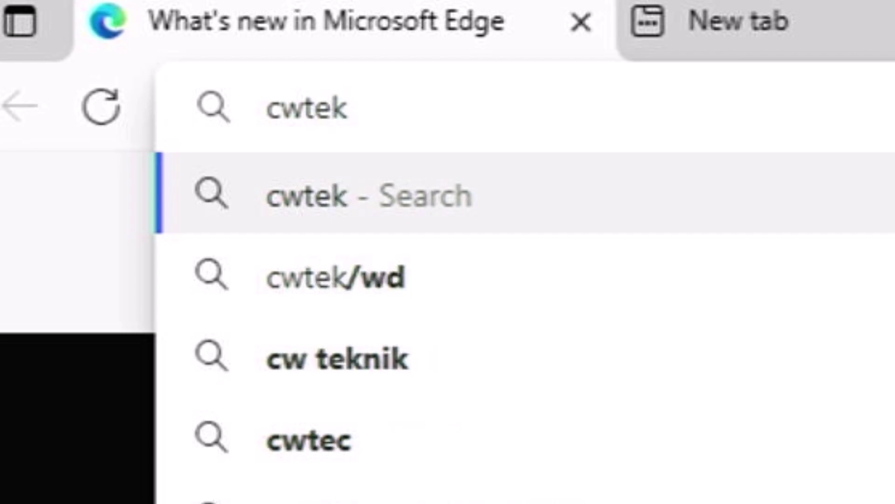
{"action": "type", "text": ".co."}
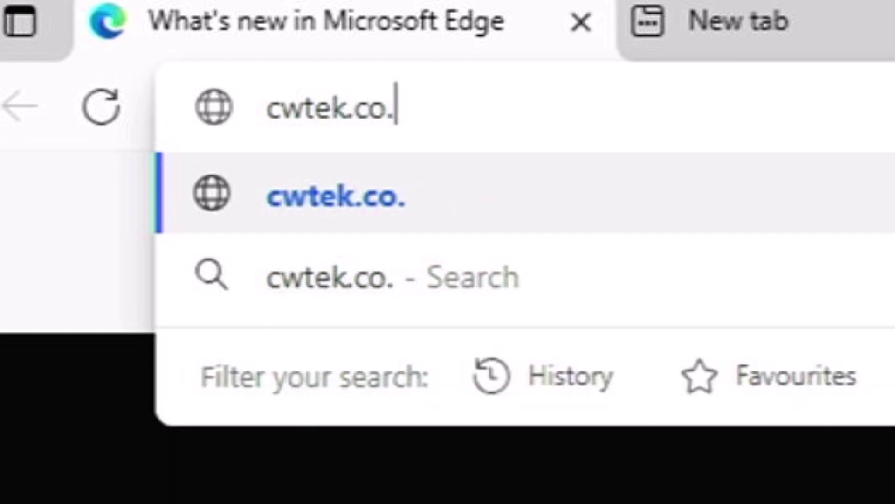
{"action": "type", "text": "uk/wd"}
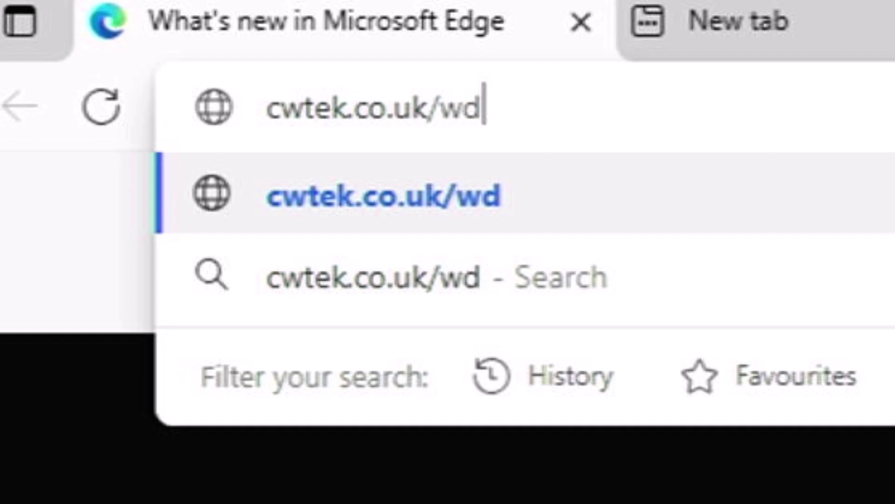
{"action": "key", "text": "Return"}
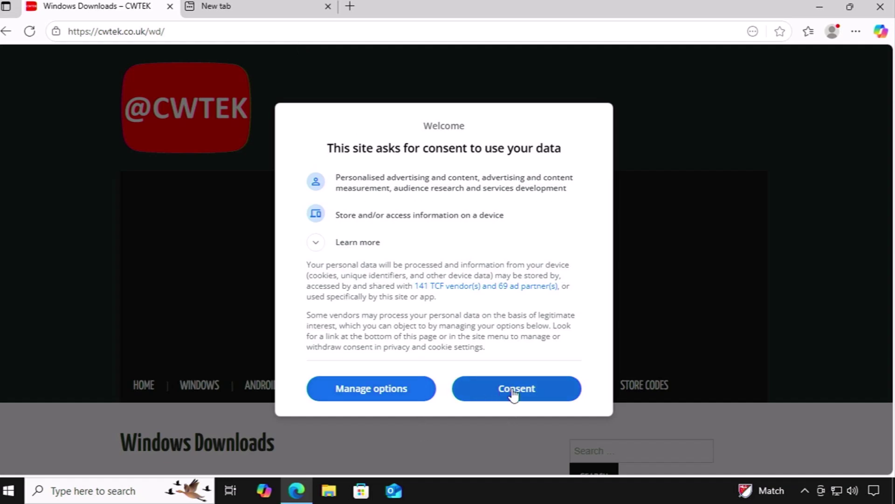
- Accept the CWTEK data consent and scroll down the Windows Downloads list
{"action": "left_click", "coordinate": [514, 392]}
{"action": "scroll", "coordinate": [159, 268], "scroll_direction": "down", "scroll_amount": 6}
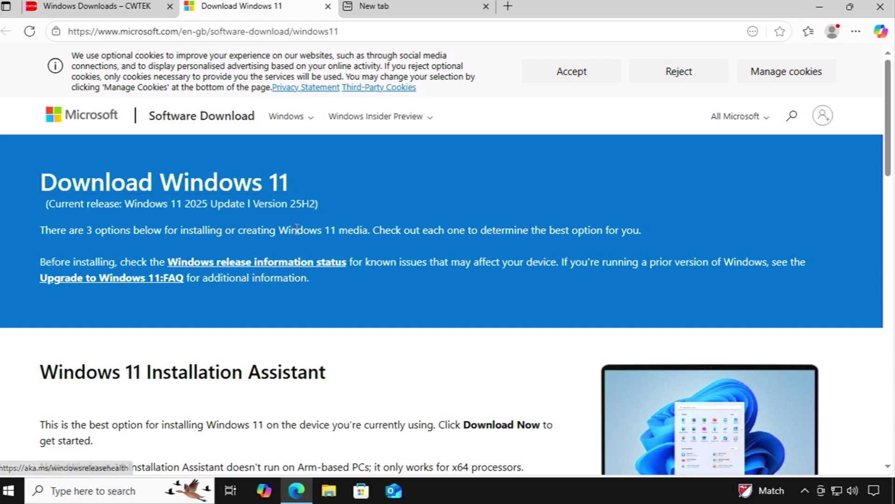
- Select 'Windows 11 (multi-edition ISO for x64 devices)' under Disk Image (ISO) and choose Download Now
{"action": "scroll", "coordinate": [296, 232], "scroll_direction": "down", "scroll_amount": 8}
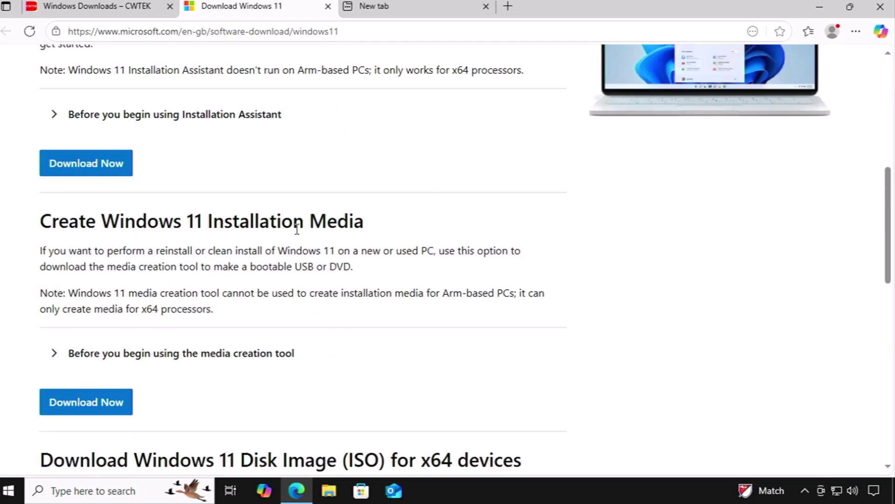
{"action": "scroll", "coordinate": [297, 231], "scroll_direction": "down", "scroll_amount": 5}
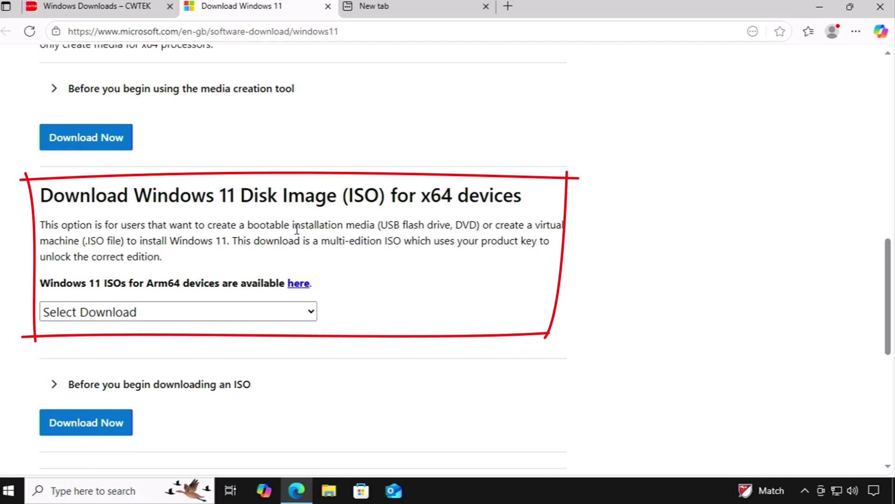
{"action": "left_click", "coordinate": [314, 315]}
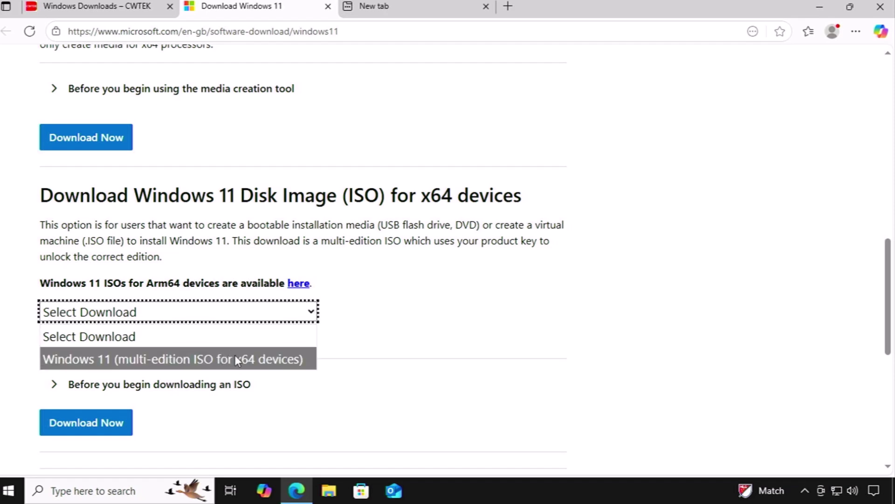
{"action": "left_click", "coordinate": [307, 358]}
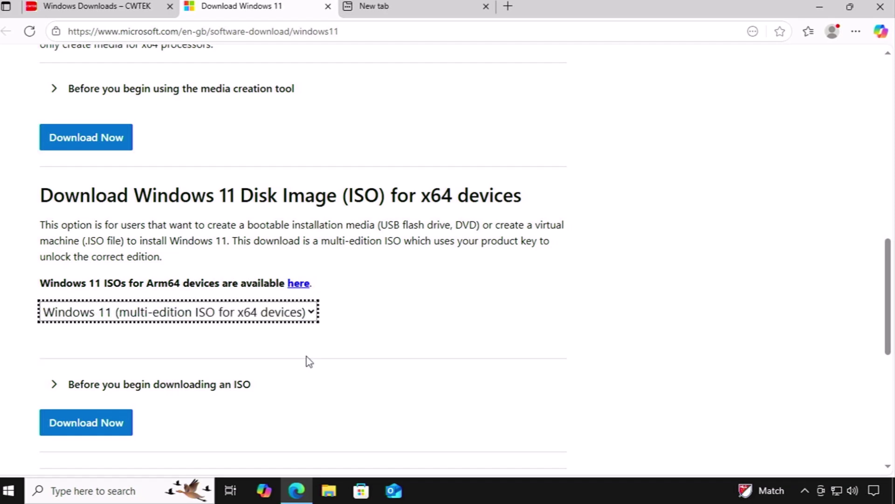
{"action": "left_click", "coordinate": [123, 425]}
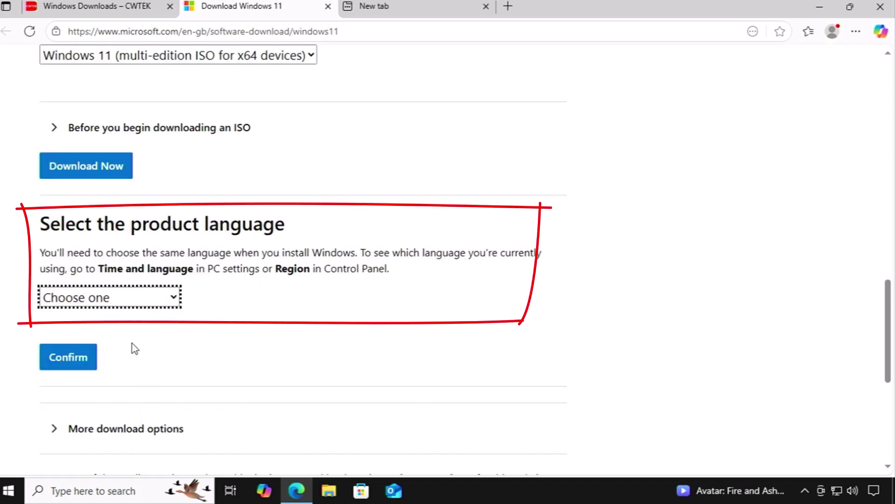
- Choose English International from the product language list
{"action": "left_click", "coordinate": [168, 298]}
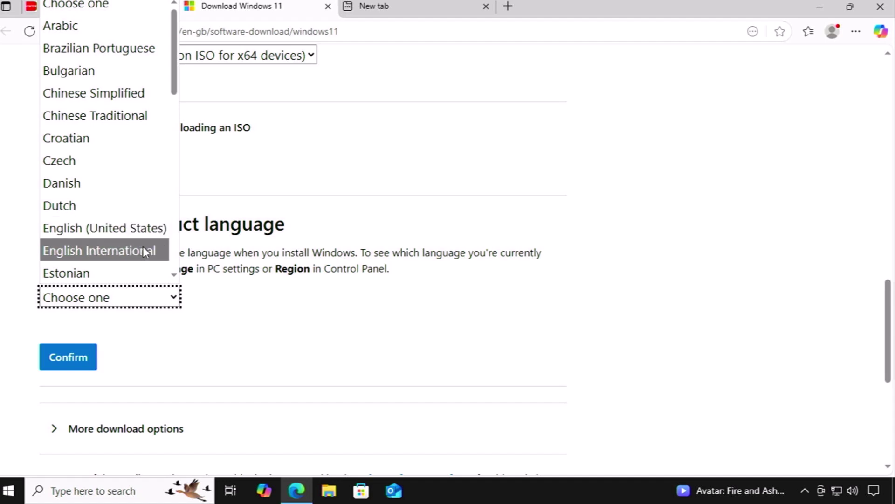
{"action": "scroll", "coordinate": [145, 247], "scroll_direction": "down", "scroll_amount": 9}
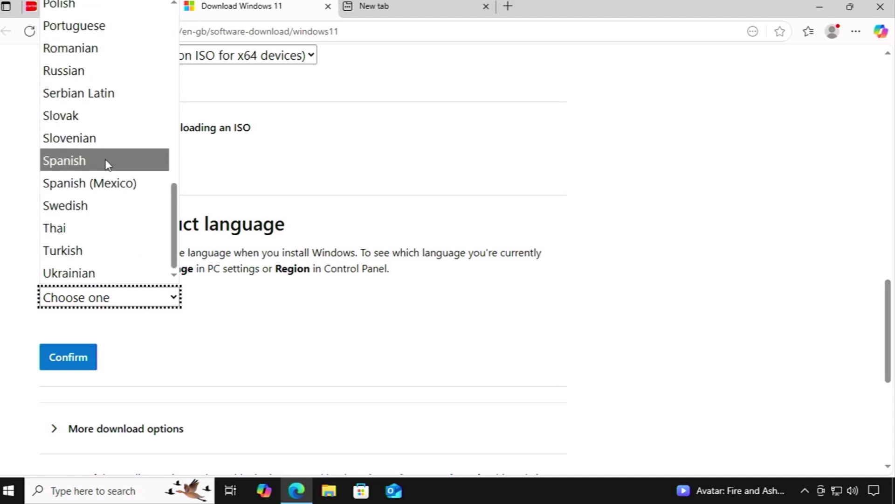
{"action": "scroll", "coordinate": [121, 187], "scroll_direction": "up", "scroll_amount": 7}
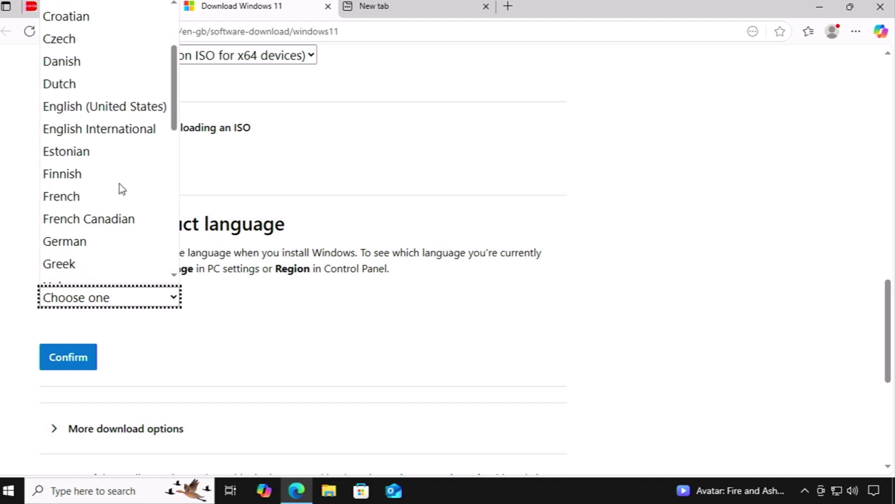
{"action": "scroll", "coordinate": [121, 188], "scroll_direction": "up", "scroll_amount": 1}
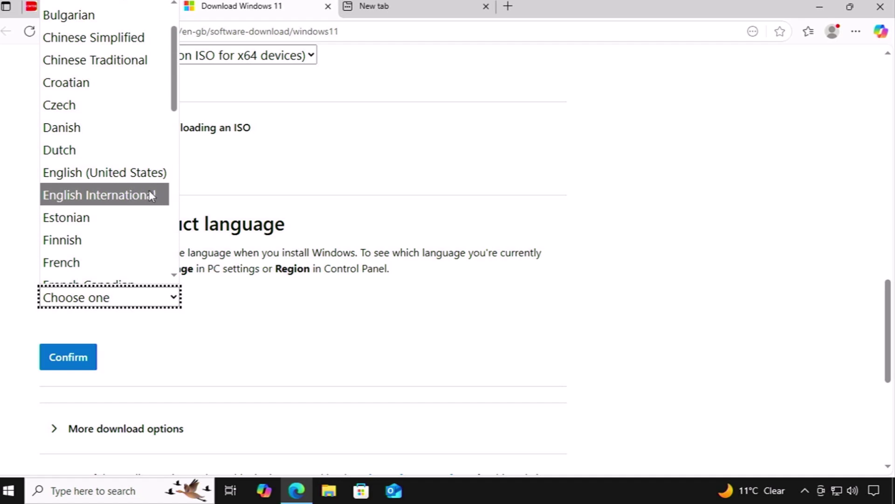
{"action": "left_click", "coordinate": [150, 192]}
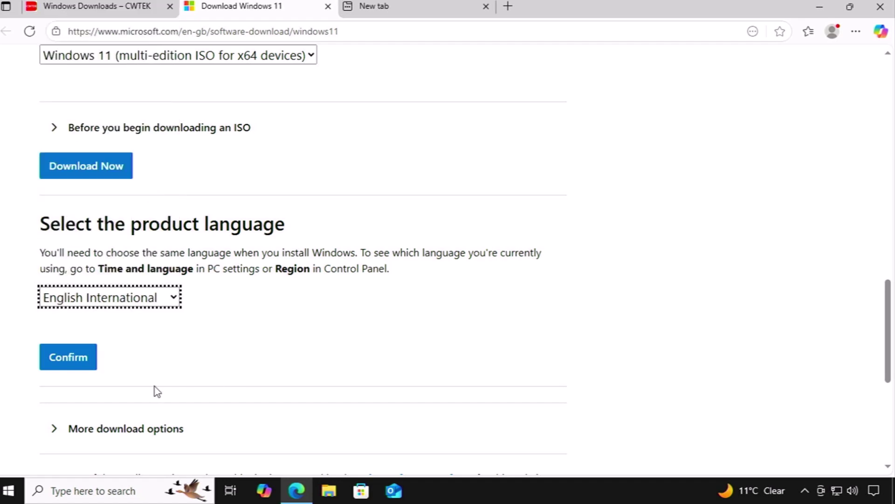
- Confirm English International and start the 64-bit Win11_25H2_EnglishInternational_x64.iso download
{"action": "left_click", "coordinate": [61, 360]}
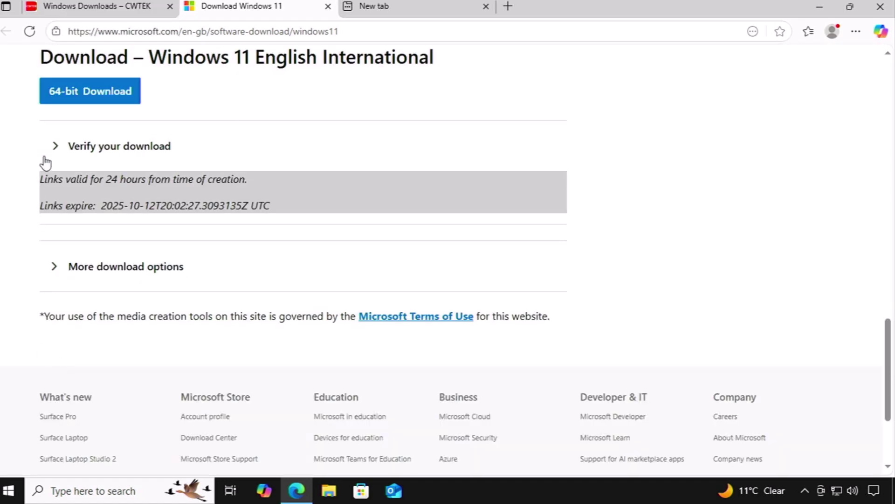
{"action": "left_click", "coordinate": [74, 100]}
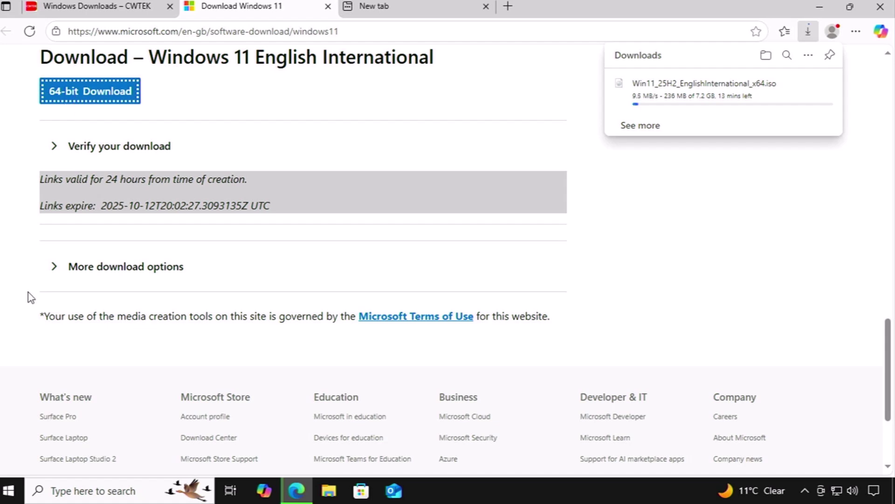
- Open Control Panel via a 'control' search, switch View by to Large icons, and open System
{"action": "left_click", "coordinate": [7, 495]}
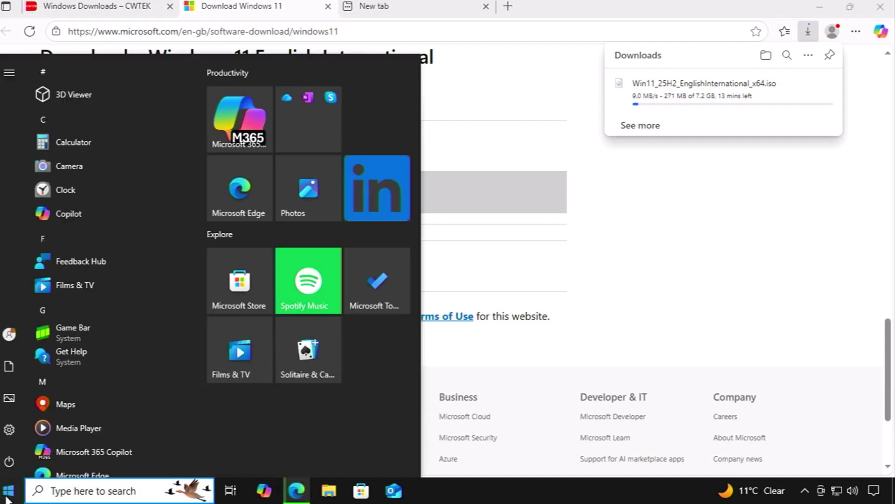
{"action": "type", "text": "co"}
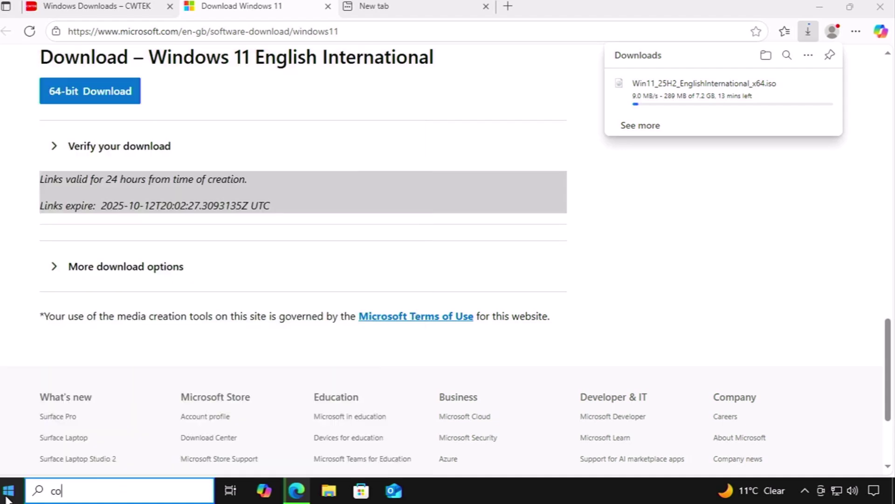
{"action": "type", "text": "ntr"}
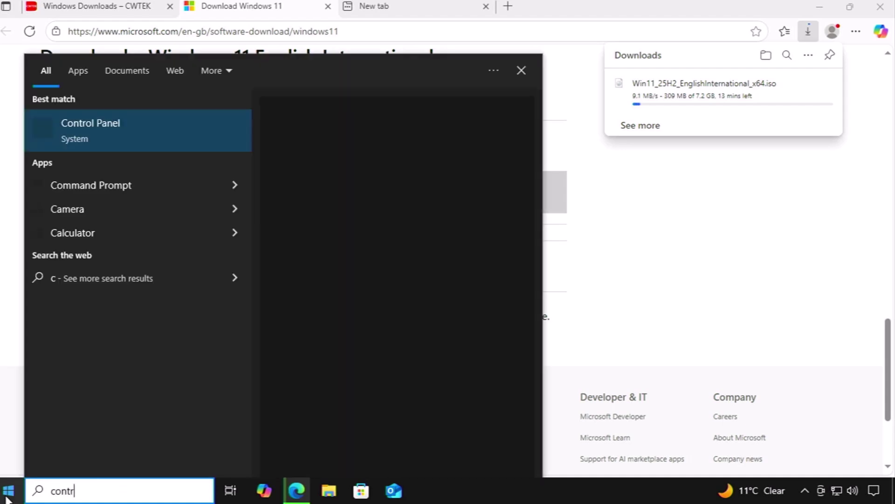
{"action": "type", "text": "ol"}
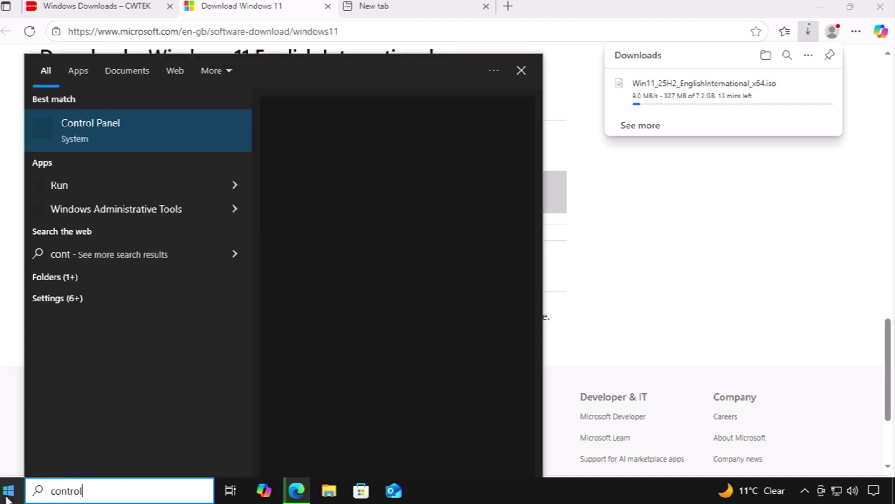
{"action": "left_click", "coordinate": [105, 142]}
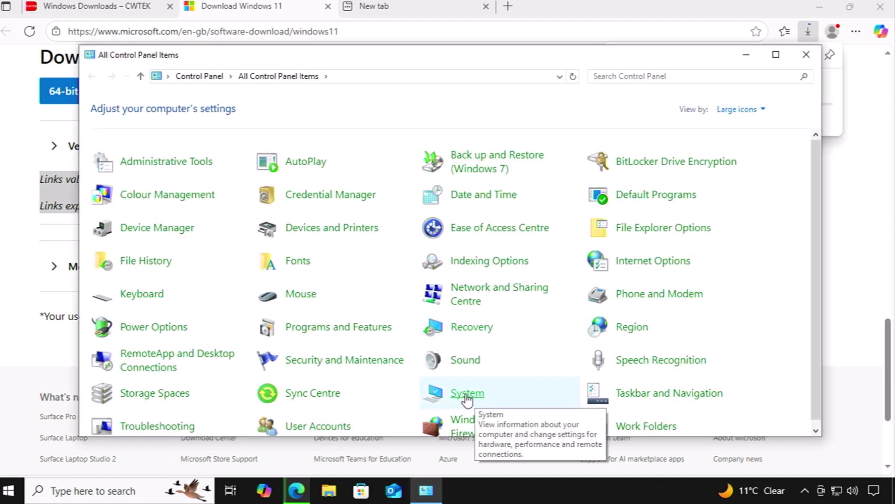
{"action": "left_click", "coordinate": [728, 112]}
{"action": "left_click", "coordinate": [729, 127]}
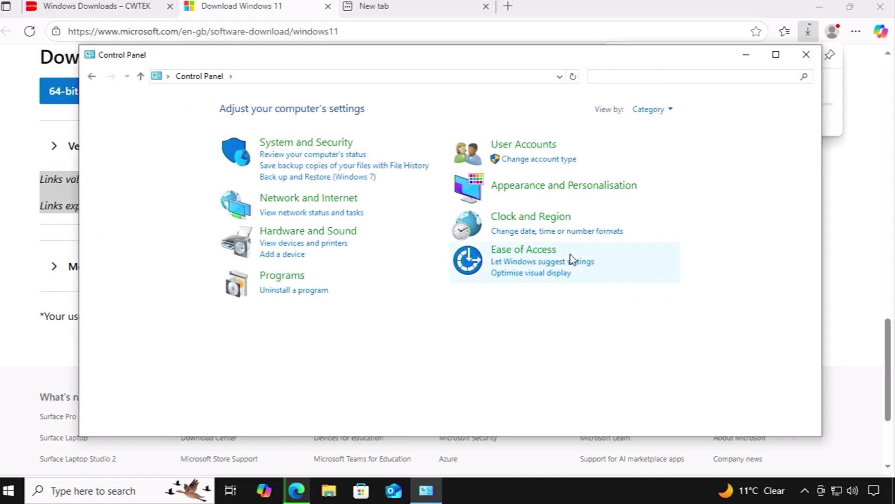
{"action": "left_click", "coordinate": [661, 111]}
{"action": "left_click", "coordinate": [657, 146]}
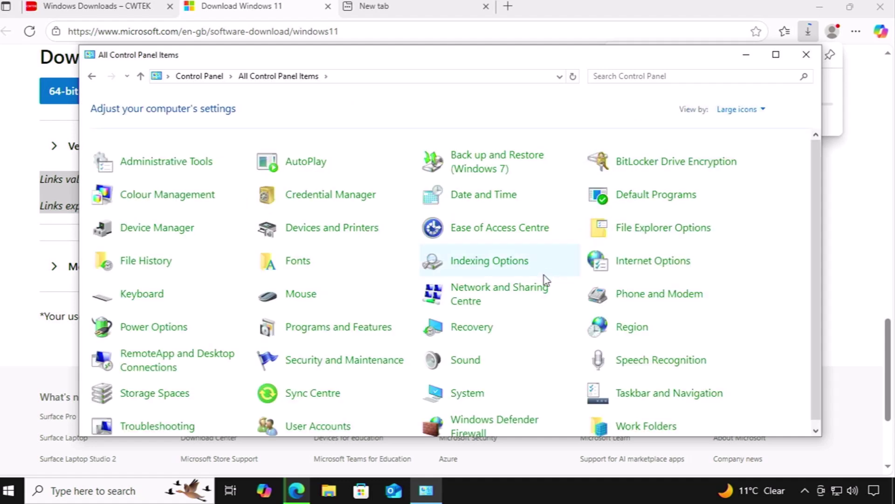
{"action": "left_click", "coordinate": [465, 393]}
- Scroll to Device specifications on the About page, then close Settings
{"action": "scroll", "coordinate": [464, 373], "scroll_direction": "down", "scroll_amount": 5}
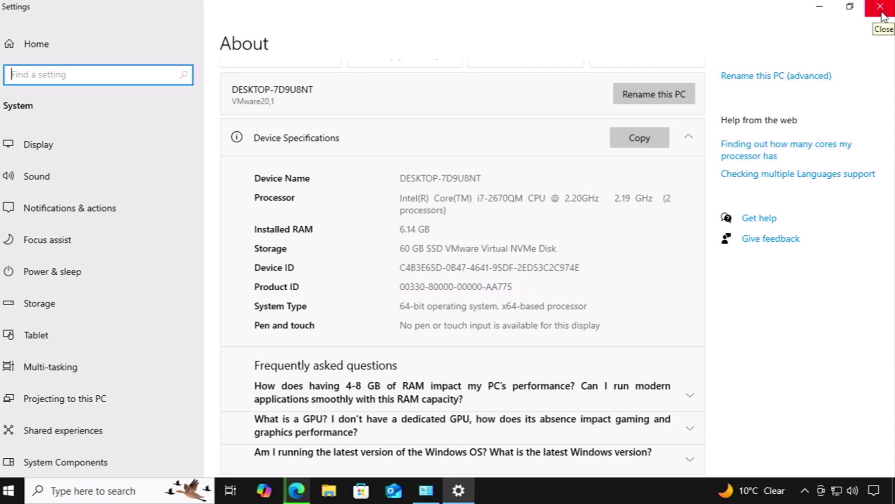
{"action": "left_click", "coordinate": [881, 7]}
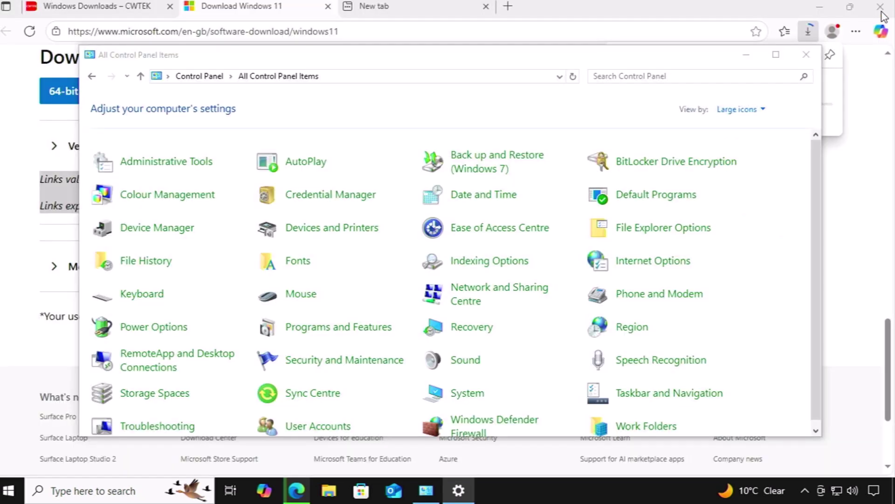
- Close Control Panel, confirm the Win11_25H2_EnglishInternational_x64.iso download finished, then close Edge
{"action": "left_click", "coordinate": [808, 55]}
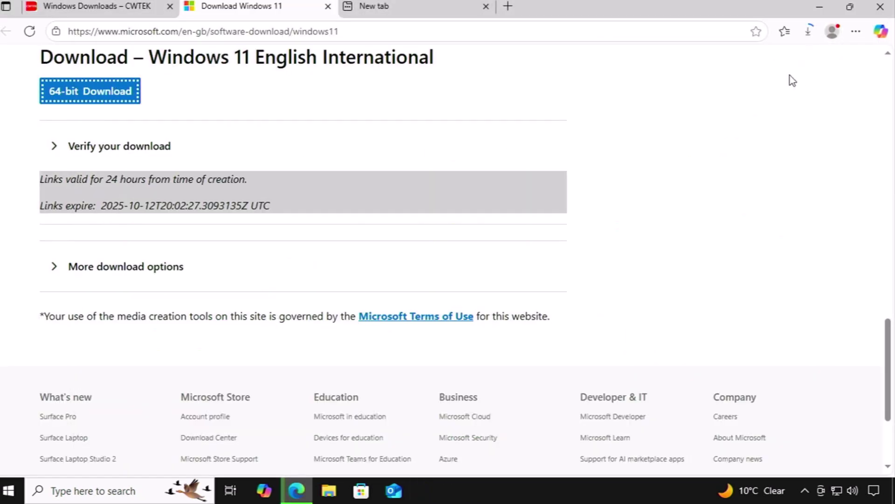
{"action": "left_click", "coordinate": [809, 35]}
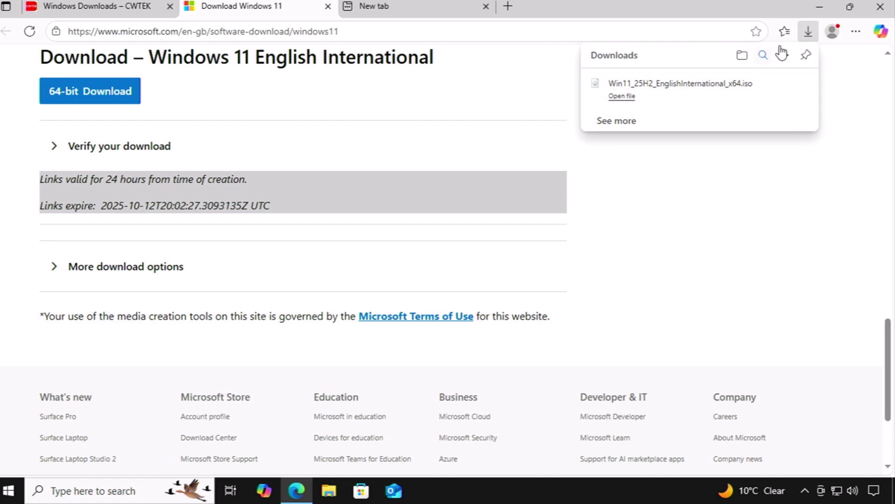
{"action": "left_click", "coordinate": [883, 10]}
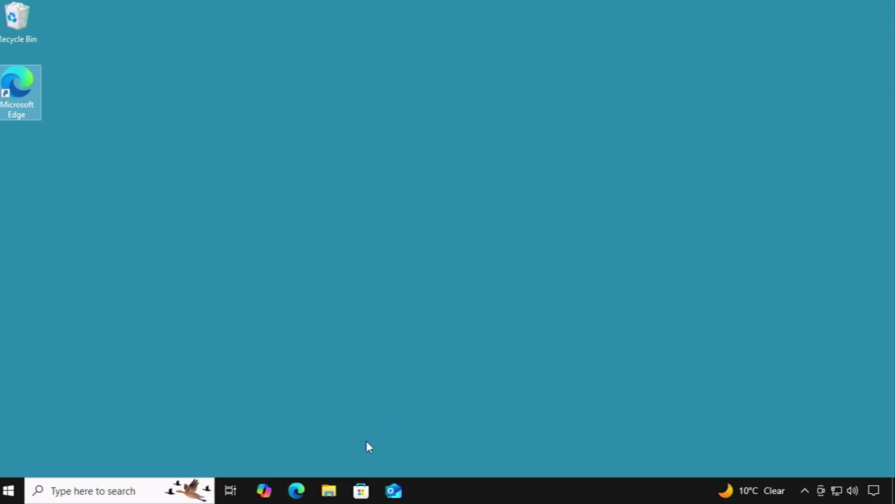
- Mount the Windows 11 ISO from Downloads and open the sources folder on DVD Drive (E:)
{"action": "left_click", "coordinate": [329, 495]}
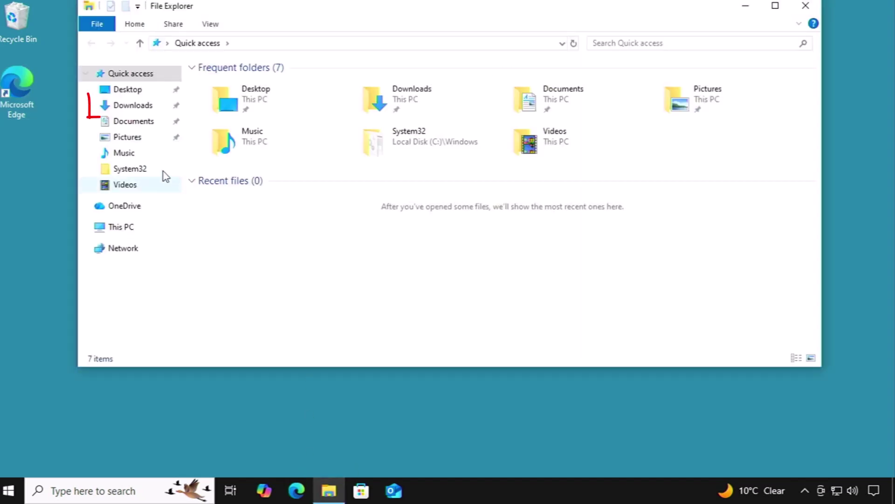
{"action": "left_click", "coordinate": [128, 110]}
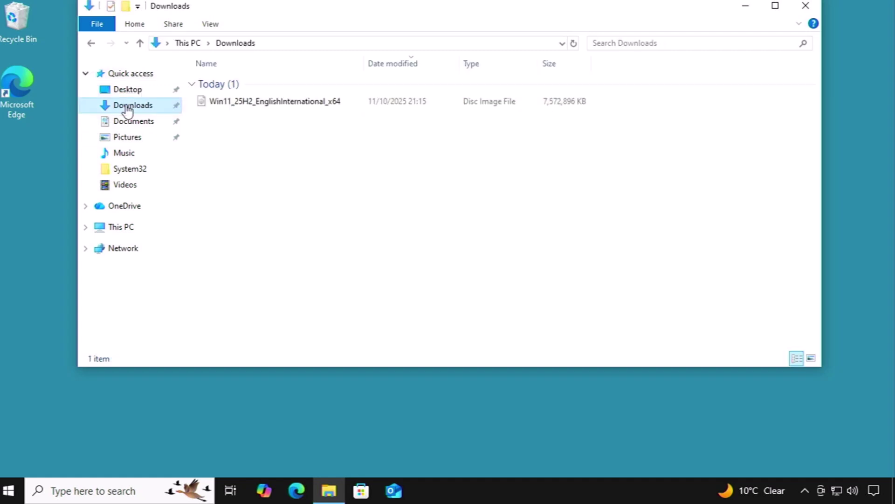
{"action": "double_click", "coordinate": [241, 103]}
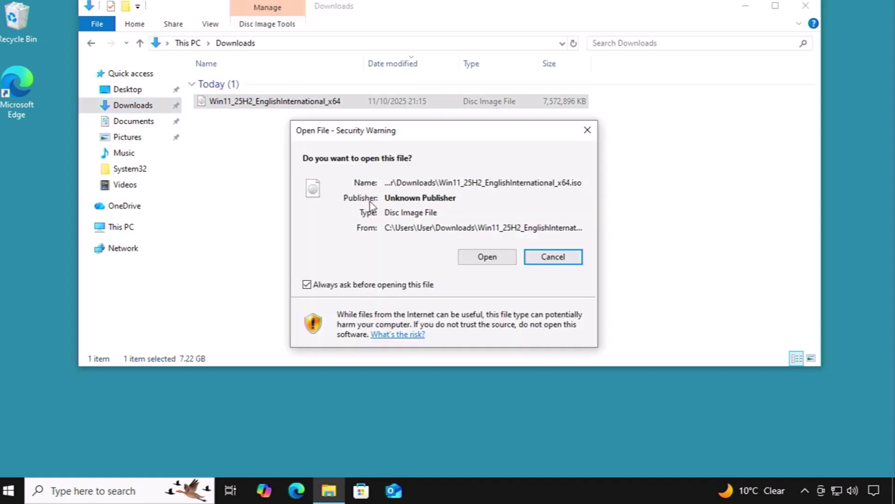
{"action": "left_click", "coordinate": [509, 262]}
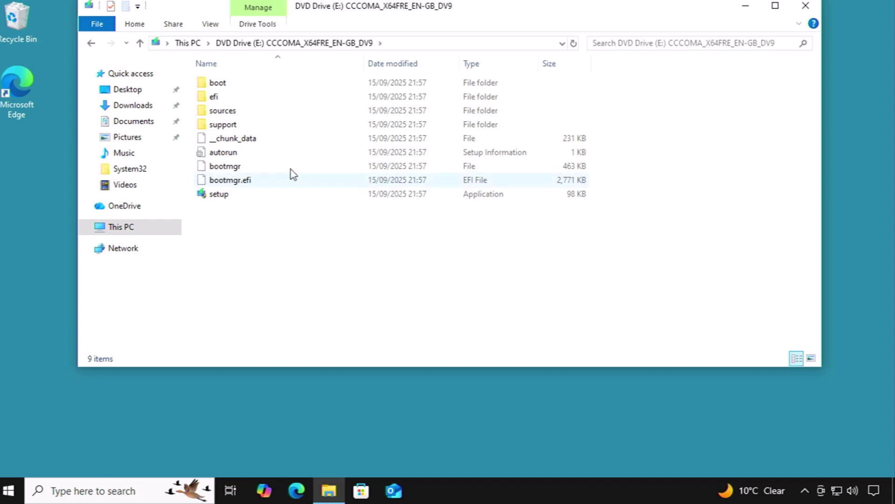
{"action": "double_click", "coordinate": [219, 111]}
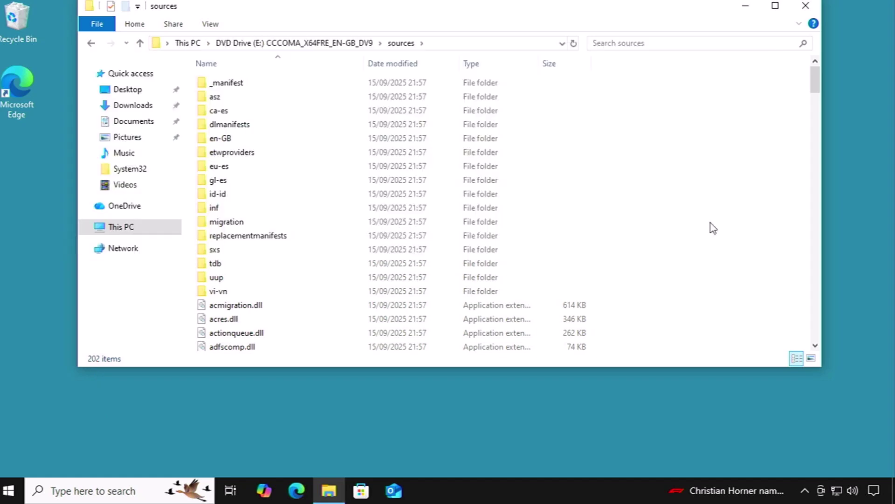
{"action": "right_click", "coordinate": [712, 228]}
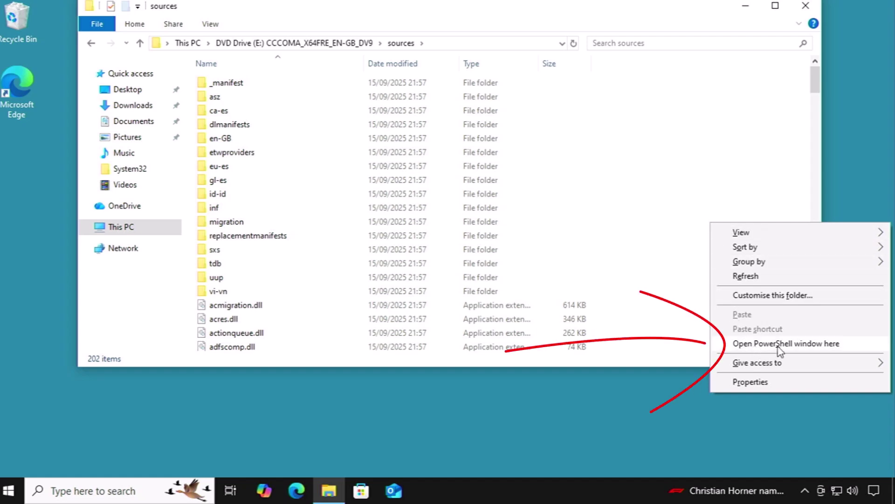
- In PowerShell at E:\sources, run '.\setupprep.exe /product server'
{"action": "left_click", "coordinate": [853, 345]}
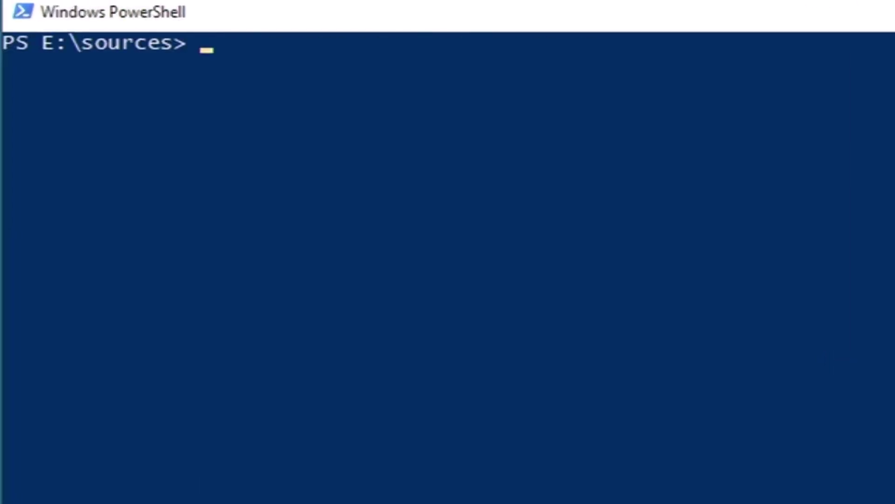
{"action": "type", "text": ".\\setupprep.exe /product server"}
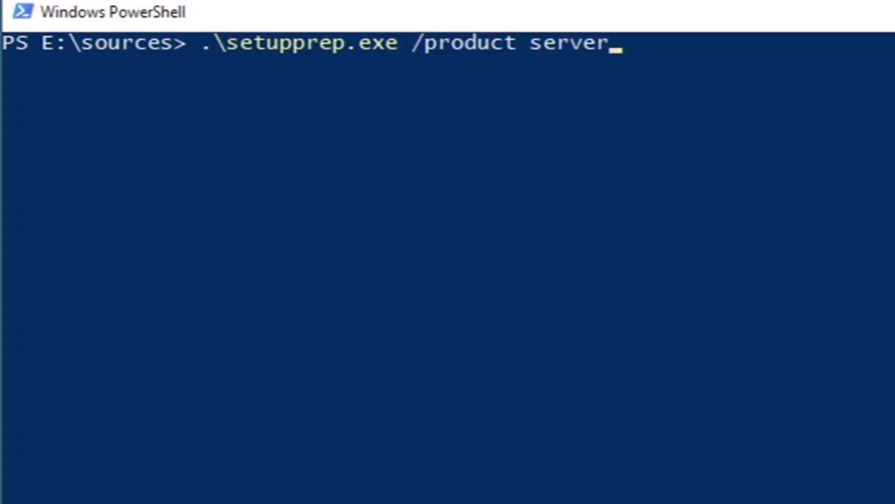
{"action": "key", "text": "Return"}
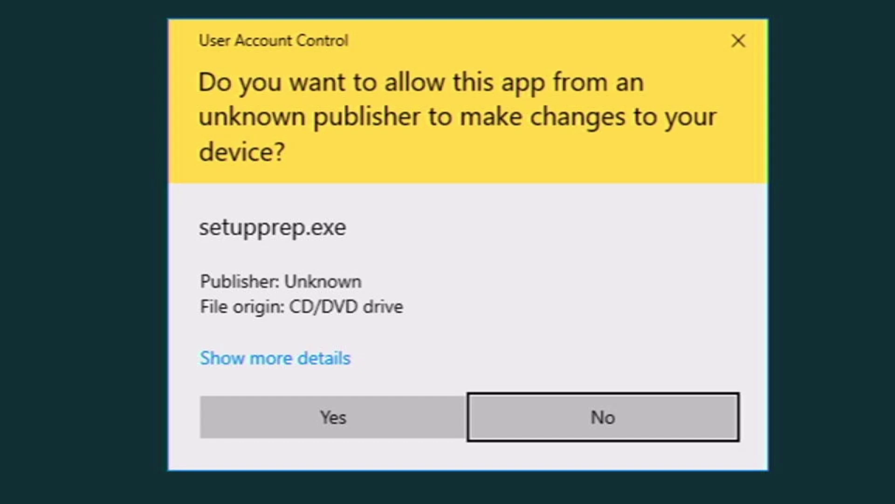
- Allow setupprep.exe to make changes and set Setup to not download updates now
{"action": "left_click", "coordinate": [364, 413]}
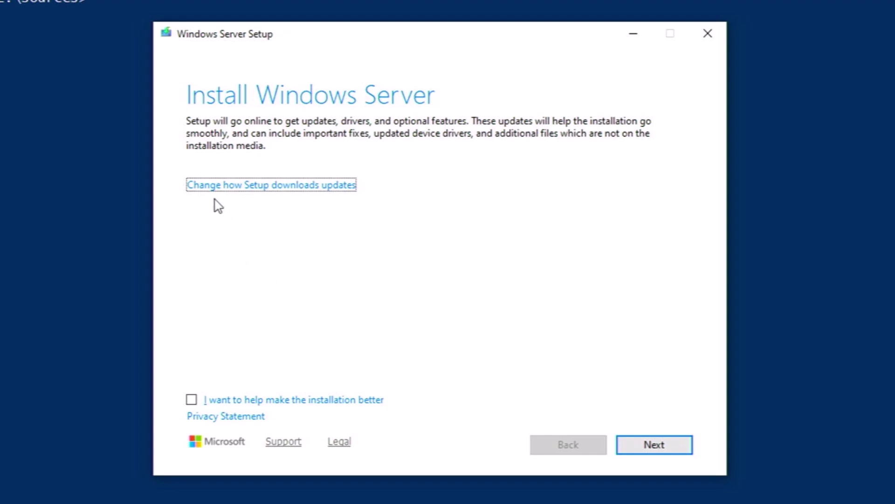
{"action": "left_click", "coordinate": [206, 189]}
{"action": "left_click", "coordinate": [262, 185]}
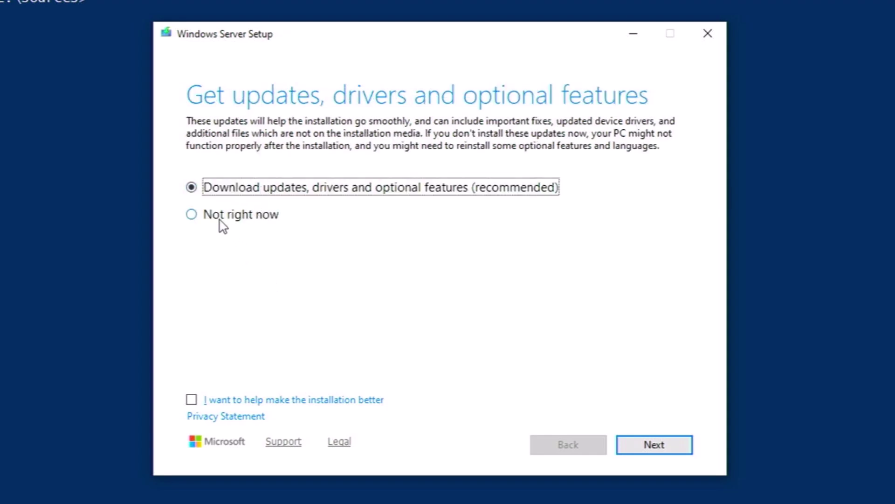
{"action": "left_click", "coordinate": [196, 222]}
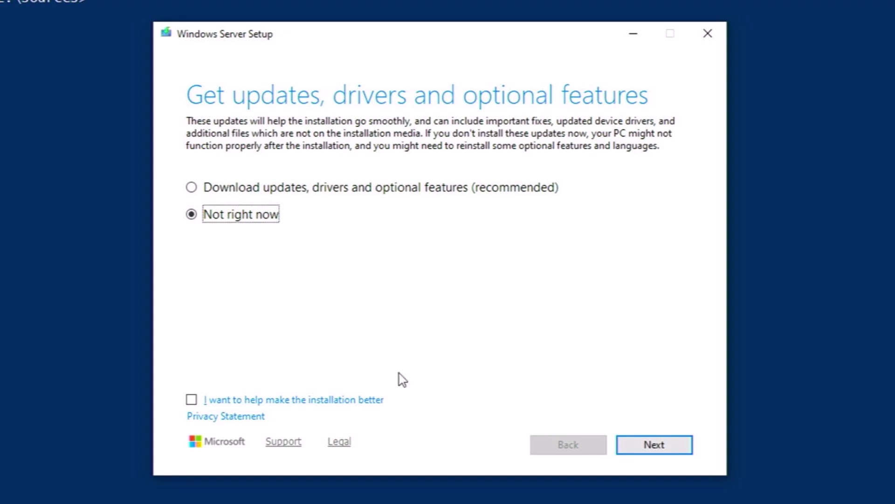
- Continue Setup, then scroll through and accept the licence terms
{"action": "left_click", "coordinate": [685, 454]}
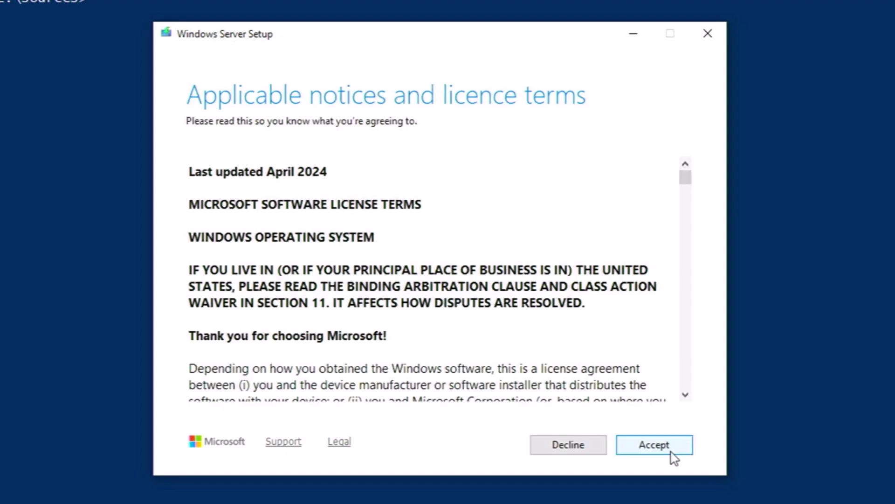
{"action": "left_click_drag", "start_coordinate": [685, 180], "coordinate": [695, 413]}
{"action": "left_click", "coordinate": [655, 444]}
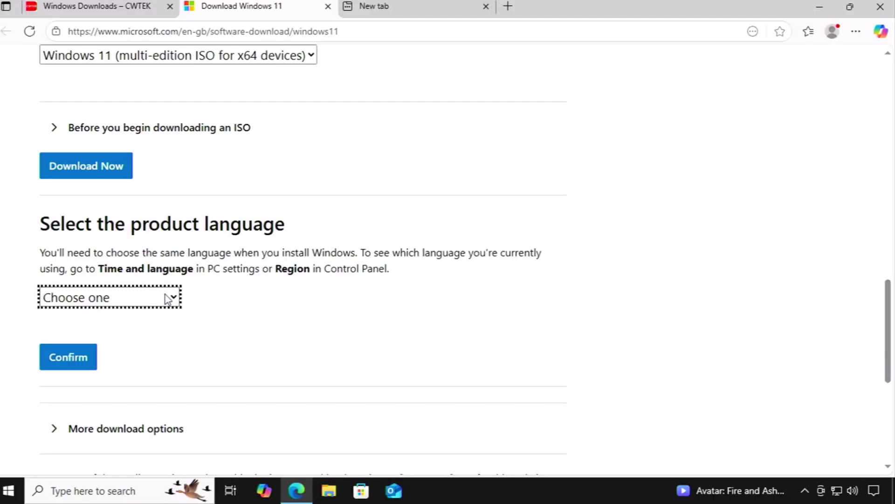
{"action": "left_click", "coordinate": [168, 297]}
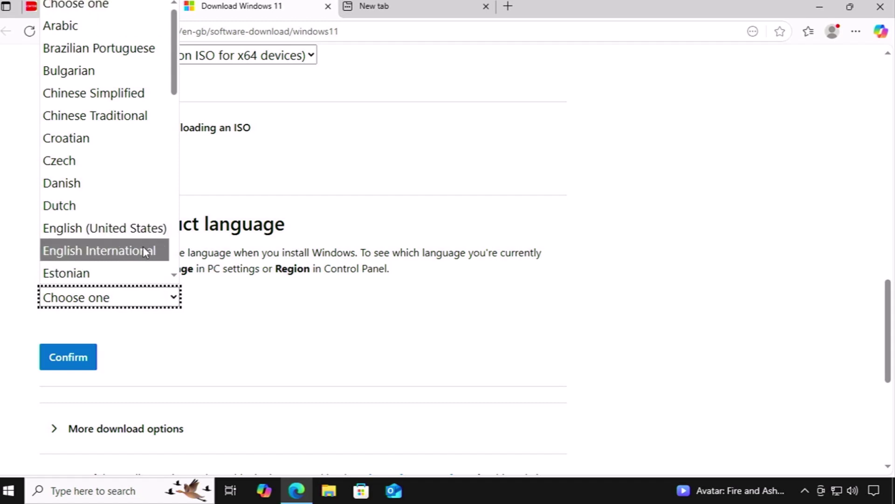
{"action": "scroll", "coordinate": [144, 252], "scroll_direction": "down", "scroll_amount": 5}
{"action": "scroll", "coordinate": [146, 252], "scroll_direction": "down", "scroll_amount": 4}
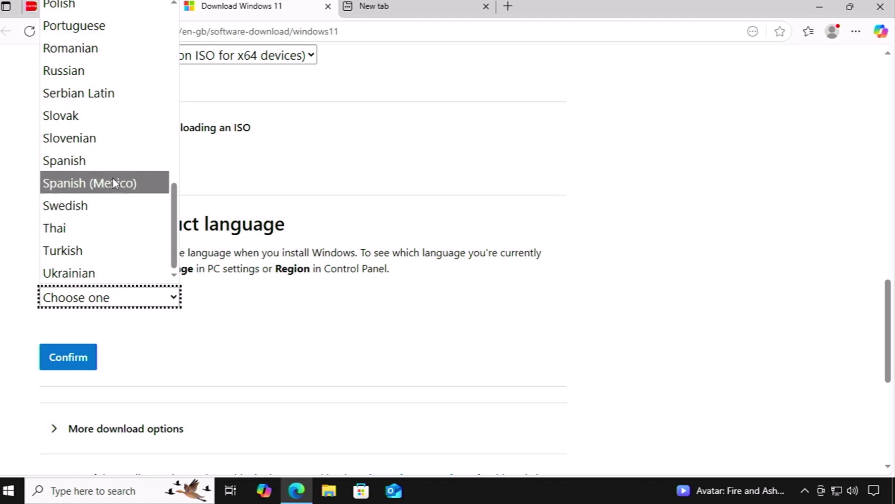
{"action": "scroll", "coordinate": [119, 187], "scroll_direction": "up", "scroll_amount": 7}
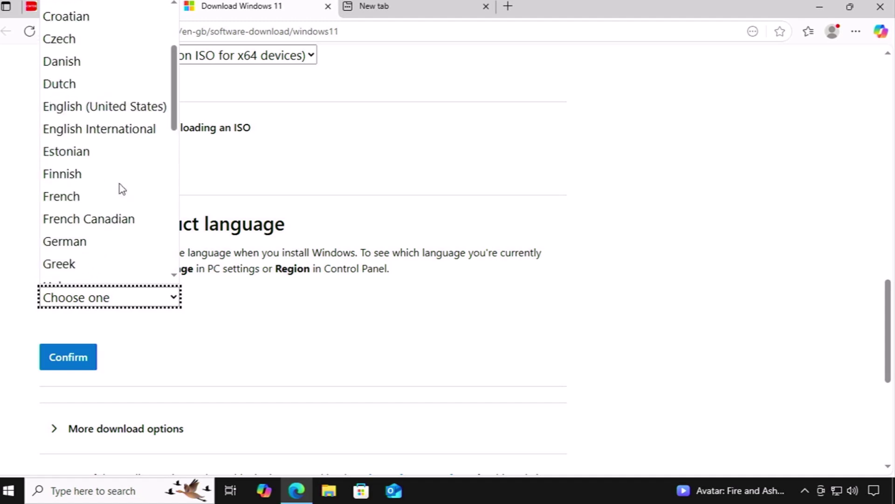
{"action": "scroll", "coordinate": [120, 187], "scroll_direction": "up", "scroll_amount": 1}
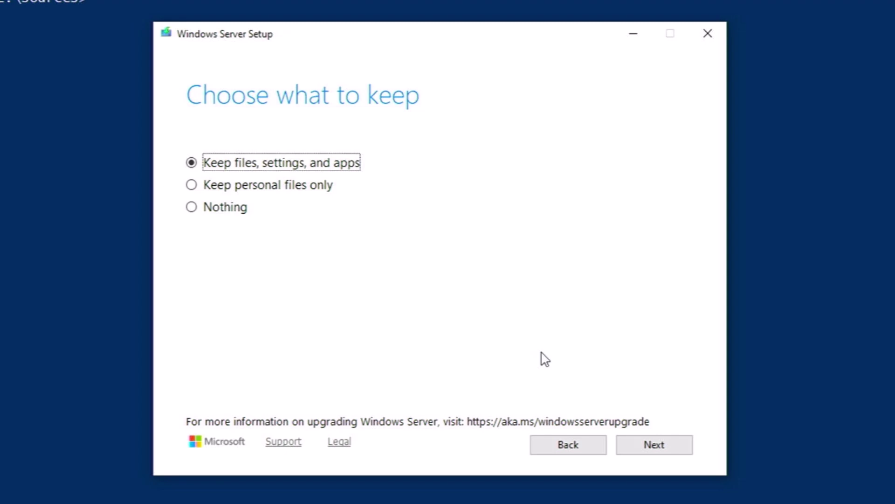
- Keep files, settings, and apps and advance to the Ready to install page
{"action": "left_click", "coordinate": [672, 447]}
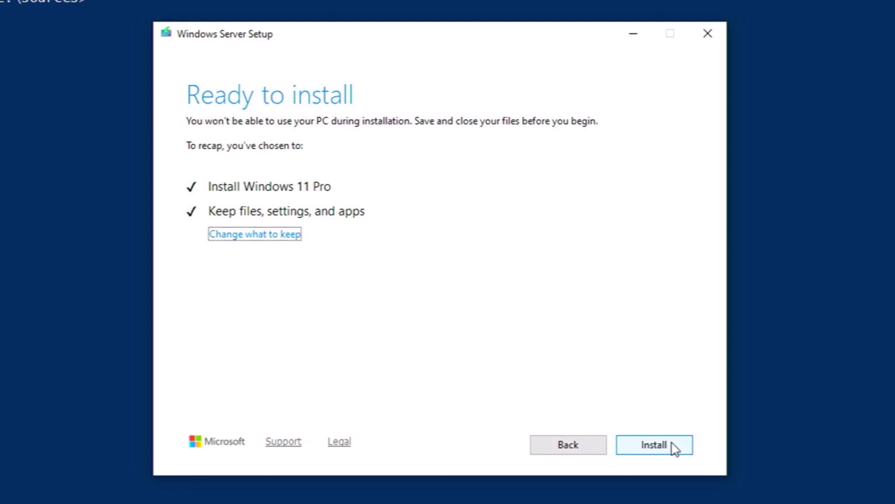
- Install Windows 11 Pro, keeping files, settings, and apps, until the Windows 11 desktop appears
{"action": "left_click", "coordinate": [669, 448]}
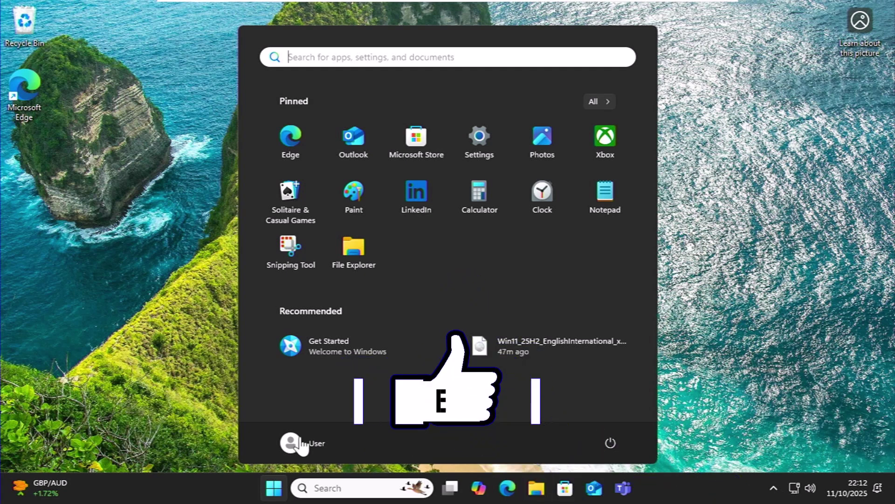
- Launch PC Health Check from a 'pc' search, run the check, then dismiss the results and close the app
{"action": "type", "text": "pc"}
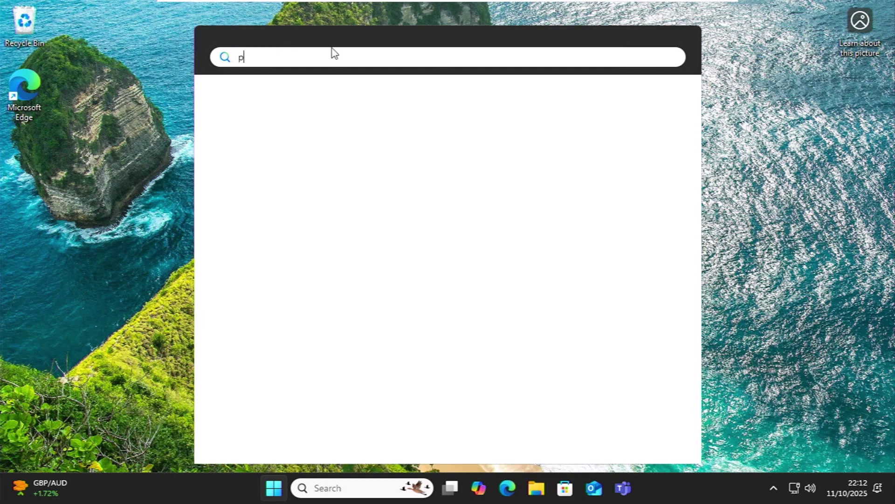
{"action": "left_click", "coordinate": [239, 155]}
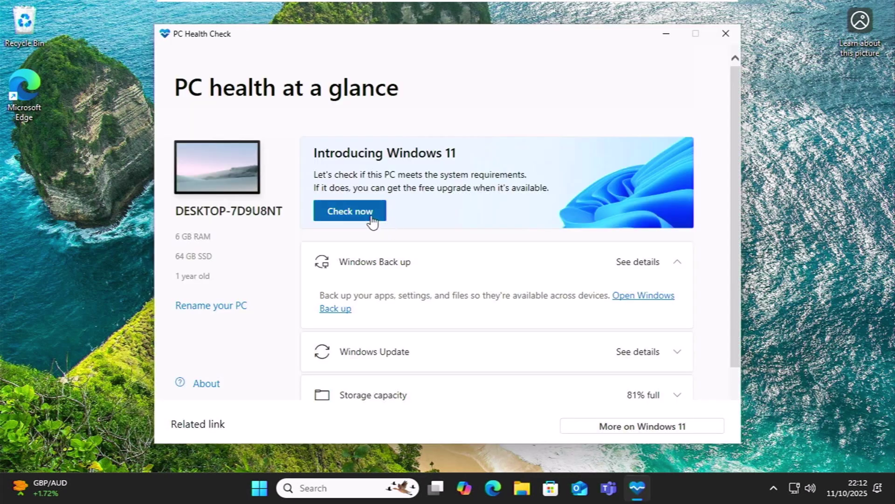
{"action": "left_click", "coordinate": [372, 219]}
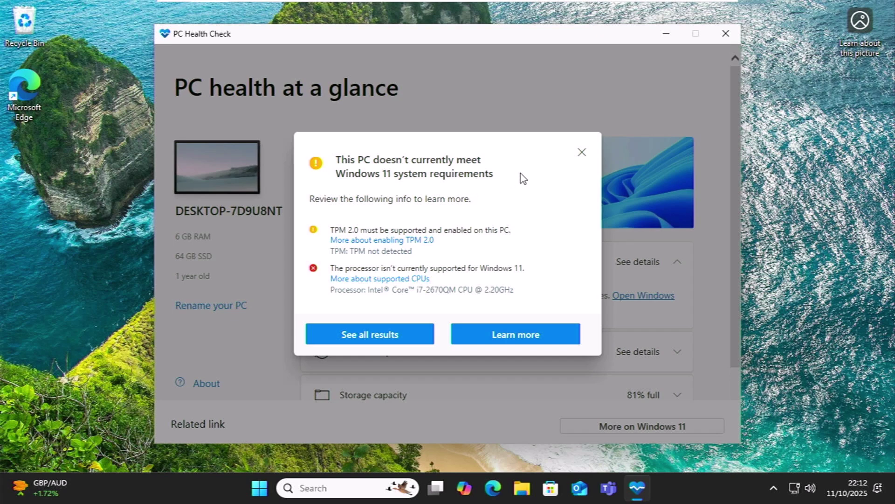
{"action": "left_click", "coordinate": [581, 154]}
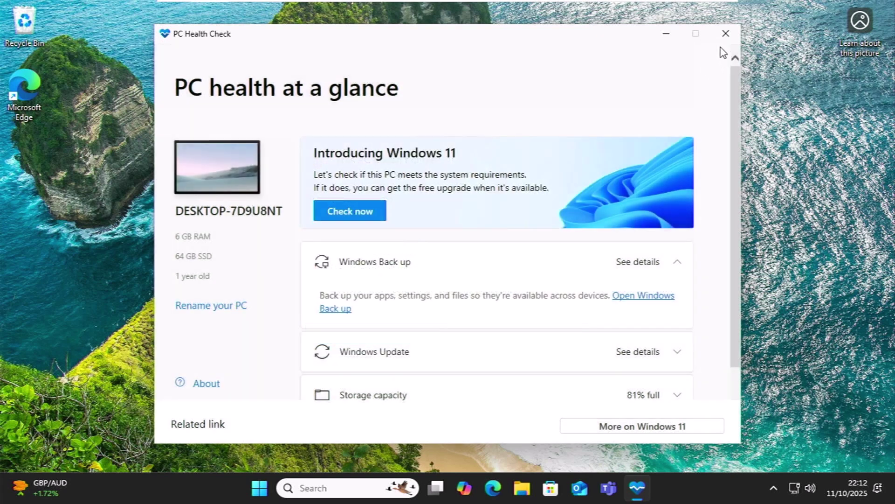
{"action": "left_click", "coordinate": [724, 34]}
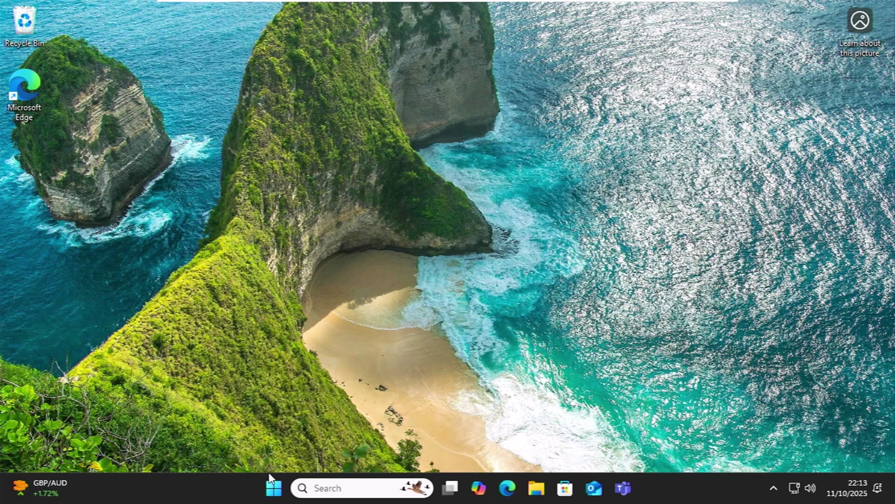
- Check Settings > System > About shows Windows 11 Pro 25H2, build 26200.6584, then close Settings
{"action": "left_click", "coordinate": [274, 488]}
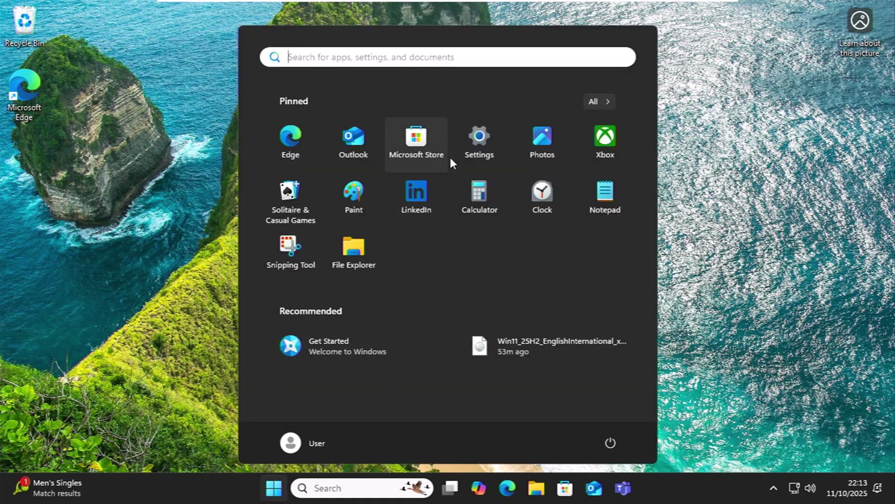
{"action": "left_click", "coordinate": [478, 144]}
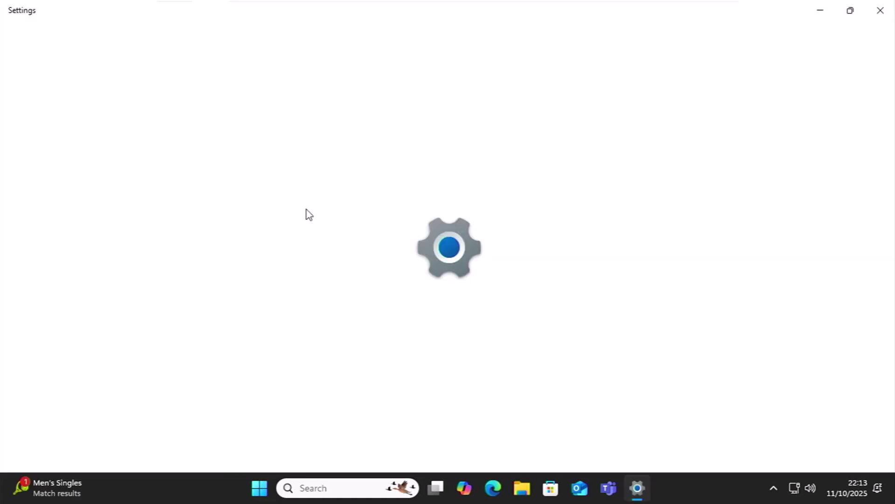
{"action": "left_click", "coordinate": [34, 132]}
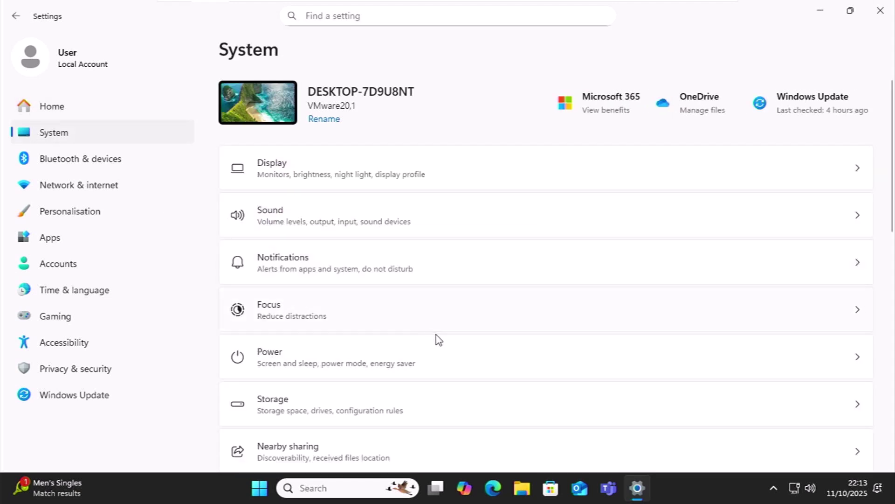
{"action": "scroll", "coordinate": [436, 340], "scroll_direction": "down", "scroll_amount": 10}
{"action": "left_click", "coordinate": [404, 427]}
{"action": "scroll", "coordinate": [572, 328], "scroll_direction": "down", "scroll_amount": 10}
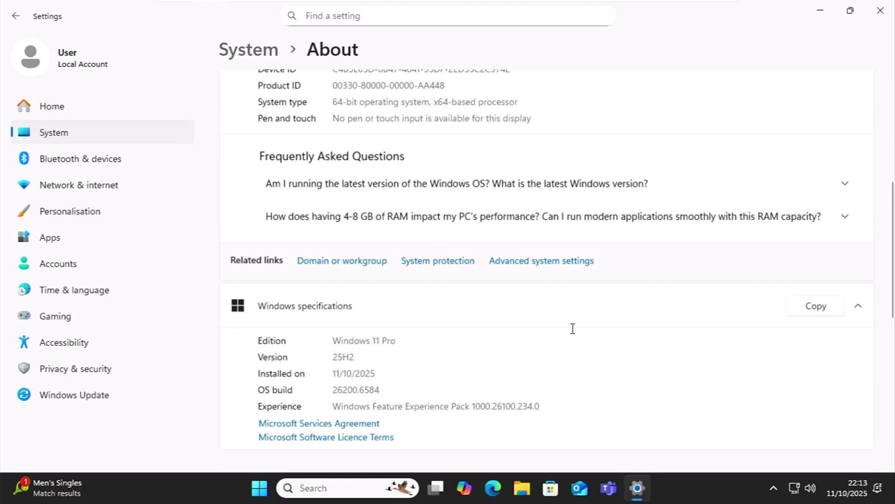
{"action": "scroll", "coordinate": [572, 329], "scroll_direction": "up", "scroll_amount": 5}
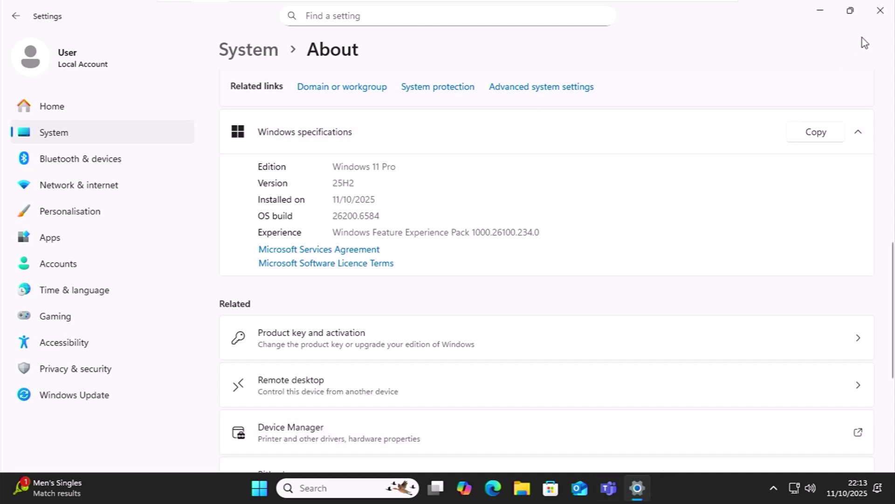
{"action": "left_click", "coordinate": [880, 11]}
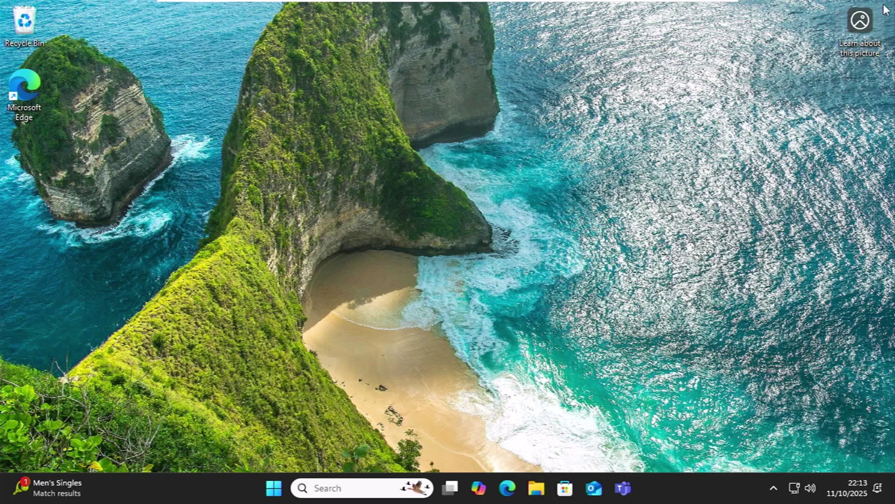
- Permanently delete the Win11_25H2_EnglishInternational_x64 ISO from Downloads in File Explorer
{"action": "left_click", "coordinate": [537, 493]}
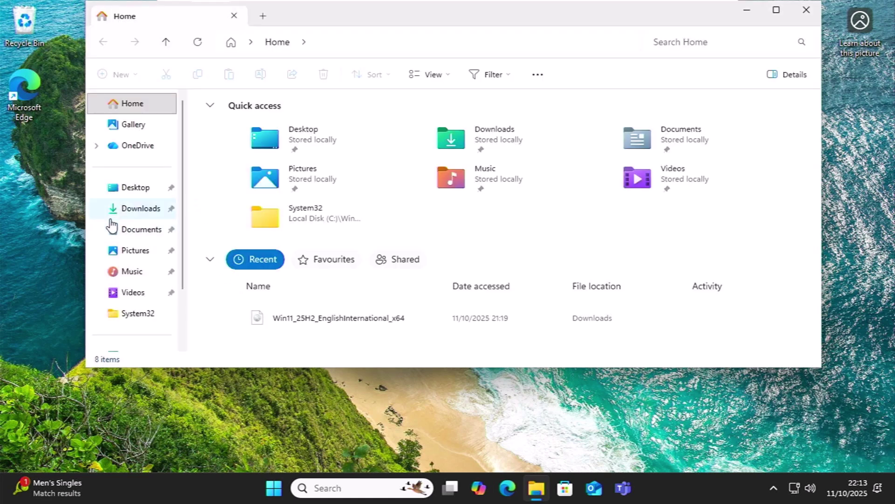
{"action": "left_click", "coordinate": [120, 208]}
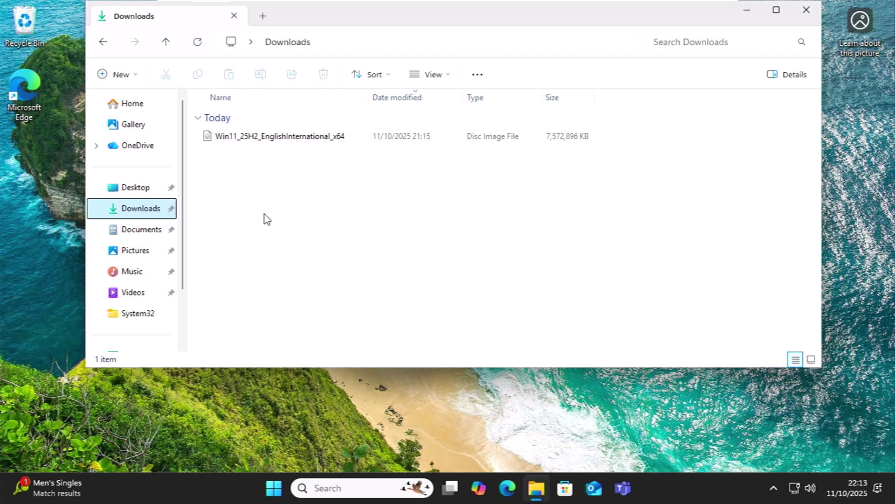
{"action": "left_click", "coordinate": [264, 139]}
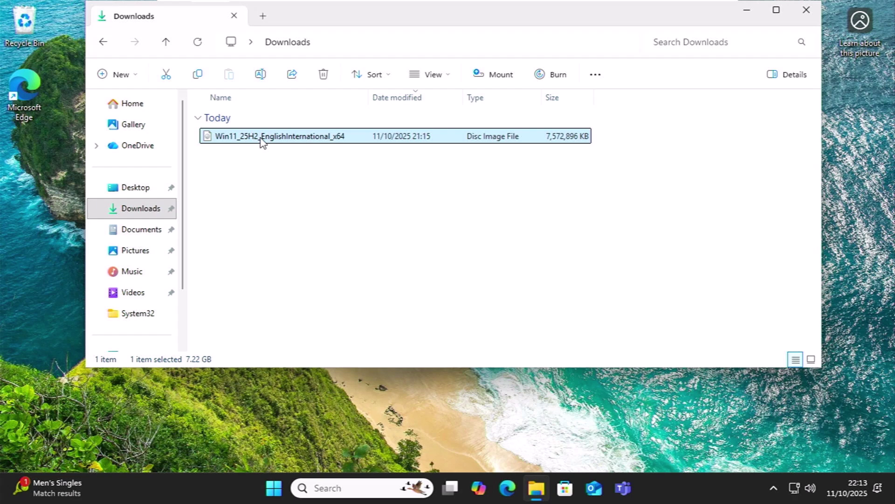
{"action": "left_click", "coordinate": [321, 75]}
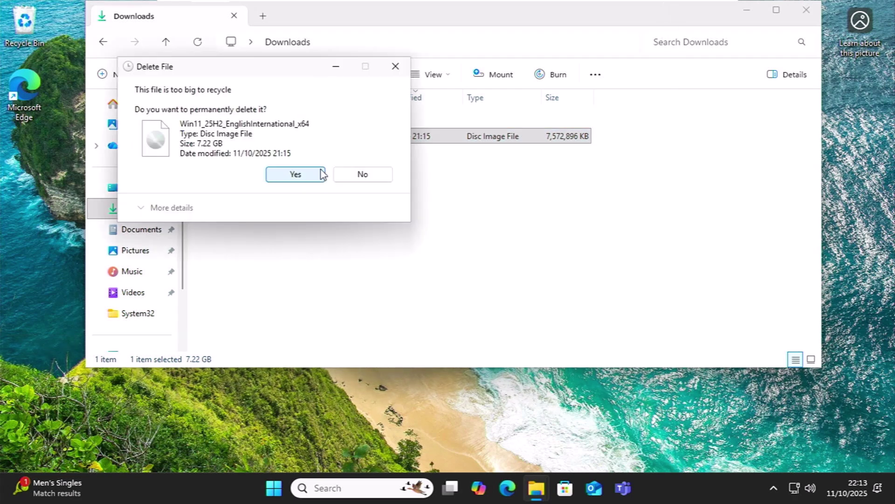
{"action": "left_click", "coordinate": [296, 175]}
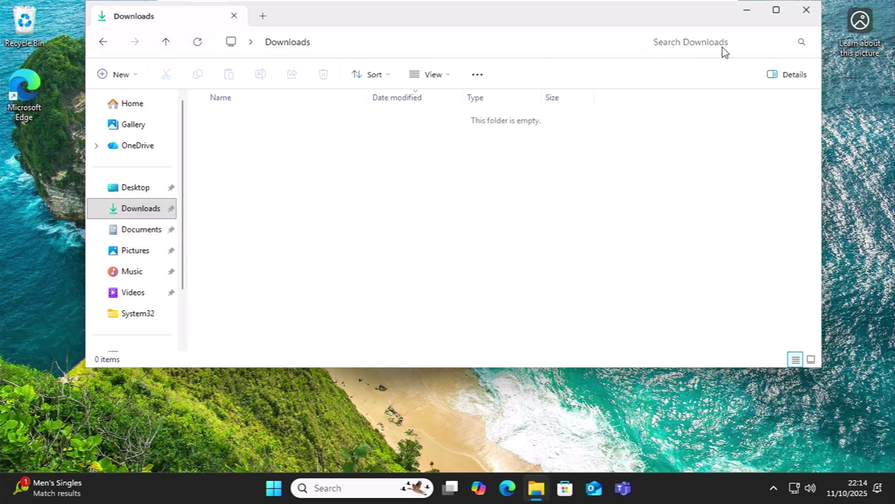
{"action": "left_click", "coordinate": [801, 10]}
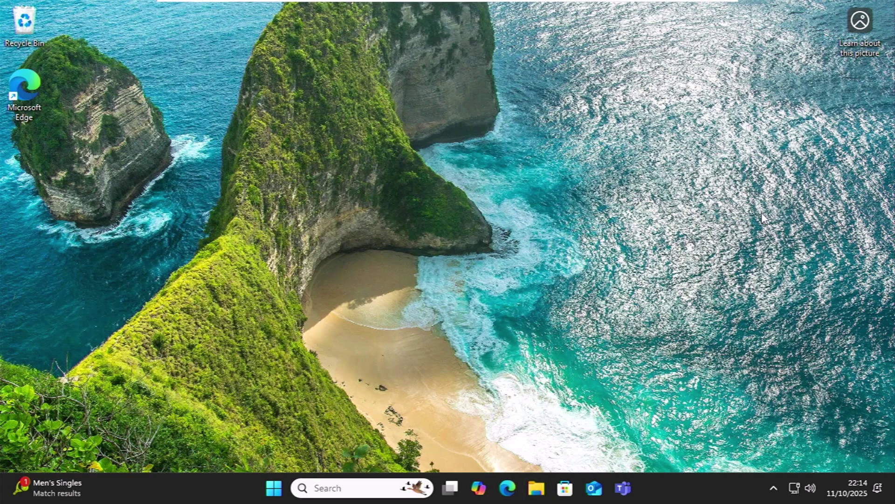